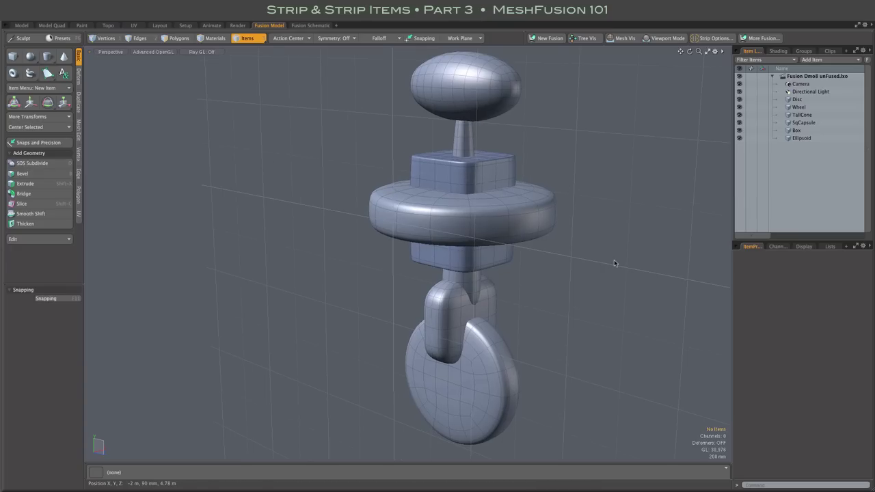
Lasso-select all six primitives, fuse them into a Union of Meshes, and turn Tree Vis off
mouse_move(627, 222)
mouse_down()
mouse_move(624, 198)
mouse_move(452, 115)
mouse_move(445, 411)
mouse_up()
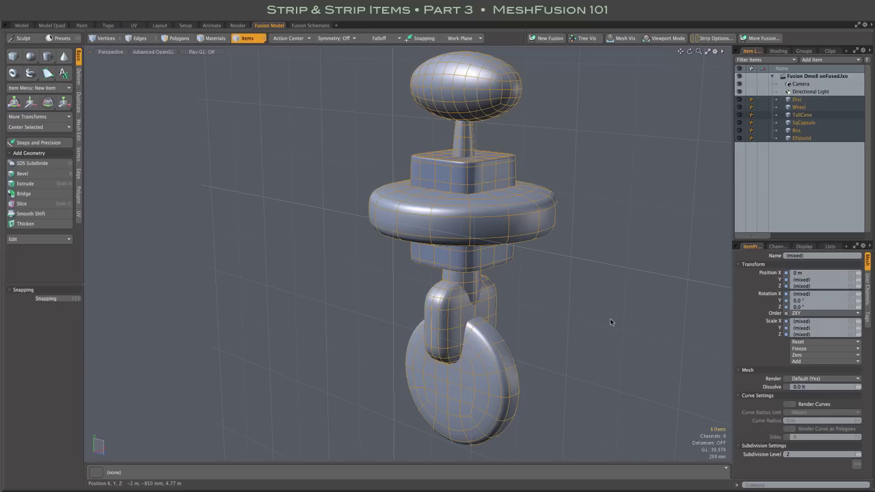
click(552, 38)
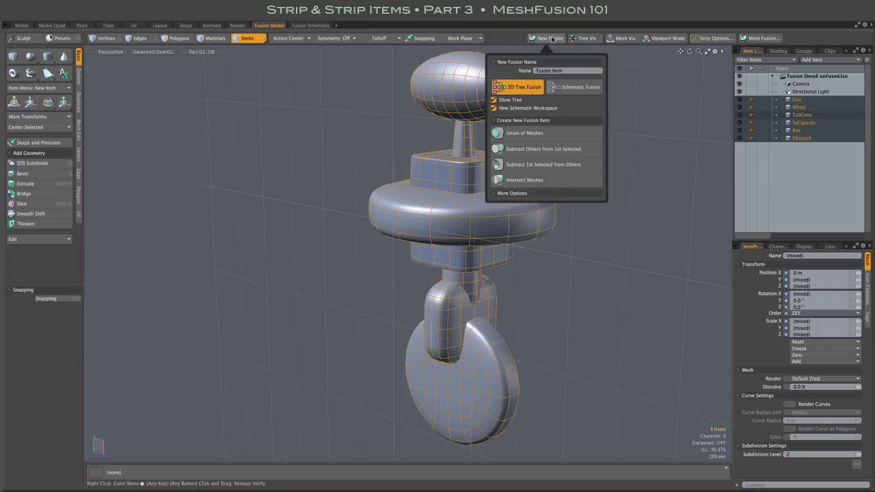
click(550, 139)
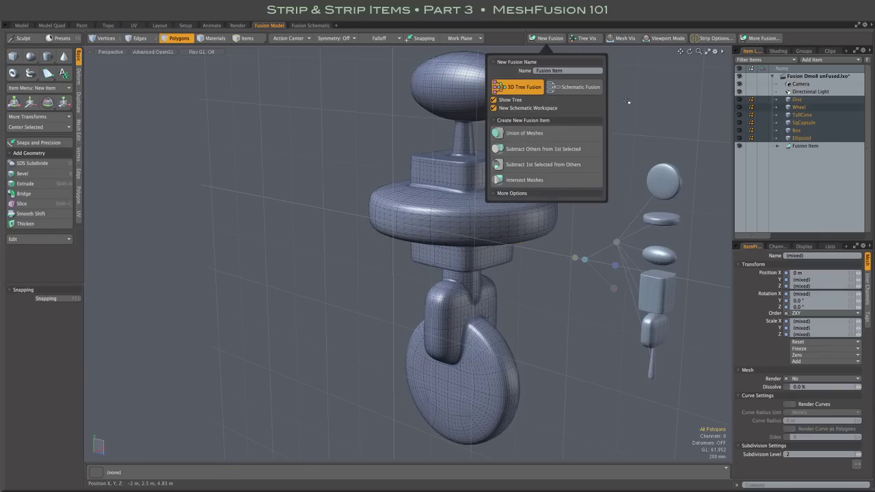
click(583, 39)
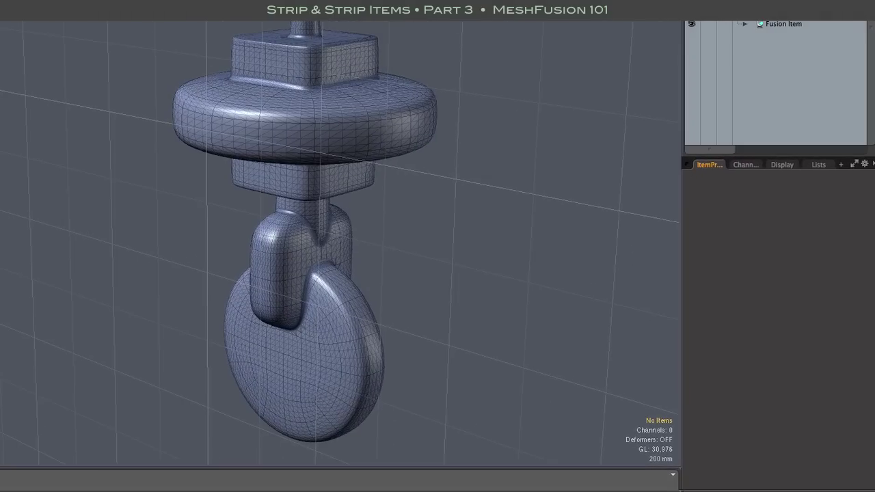
Set the SqCapsule–Wheel strip to 68% width and 32% profile, with loop smoothing 35
click(328, 268)
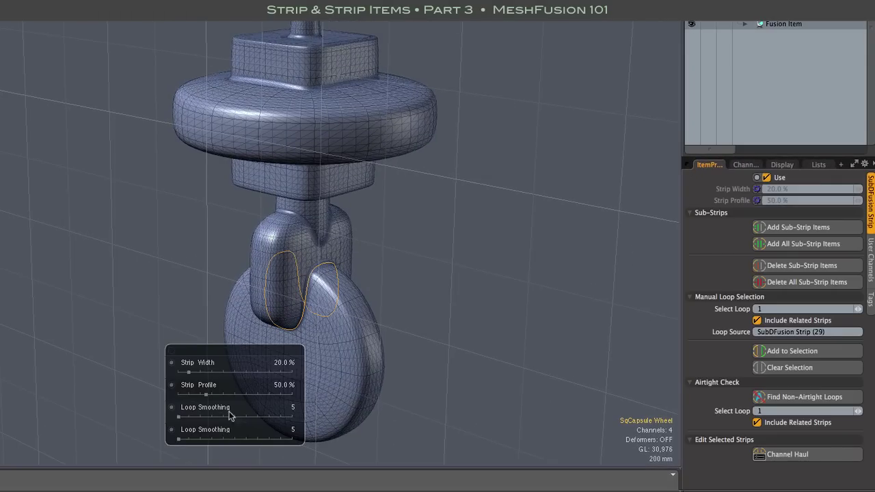
scroll(317, 386, up, 3)
scroll(321, 386, up, 5)
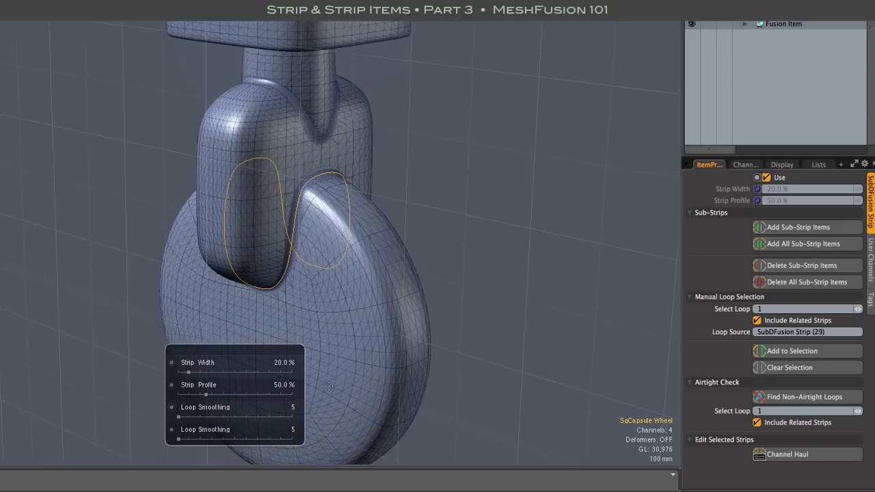
drag(192, 369, 219, 395)
drag(184, 420, 174, 439)
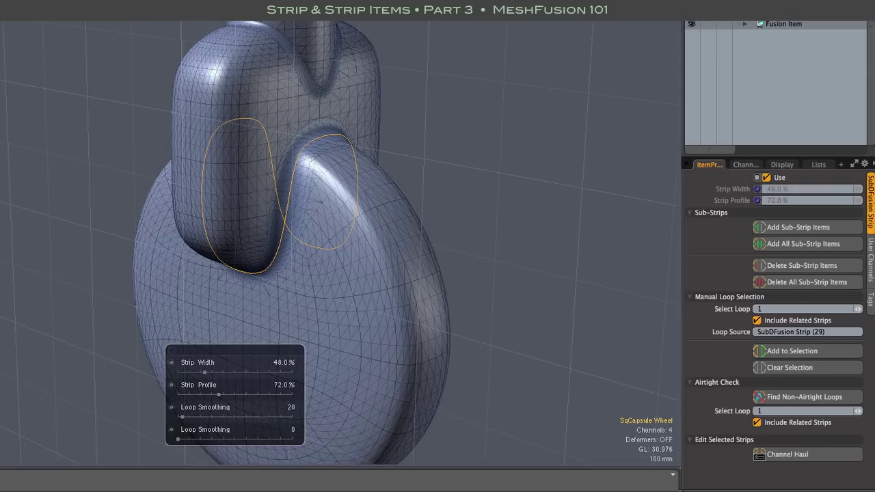
mouse_move(220, 397)
mouse_down()
mouse_move(196, 396)
mouse_move(207, 375)
mouse_move(217, 383)
mouse_up()
drag(189, 421, 178, 441)
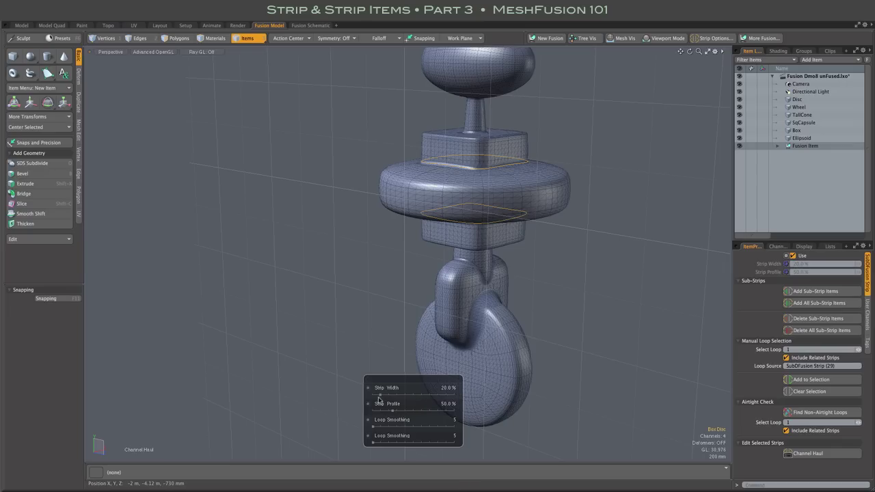
Widen the Box–Disc strip to 50% and rebalance loop smoothing on its two seams
mouse_move(381, 396)
mouse_down()
mouse_move(393, 395)
mouse_move(378, 426)
mouse_move(390, 426)
mouse_up()
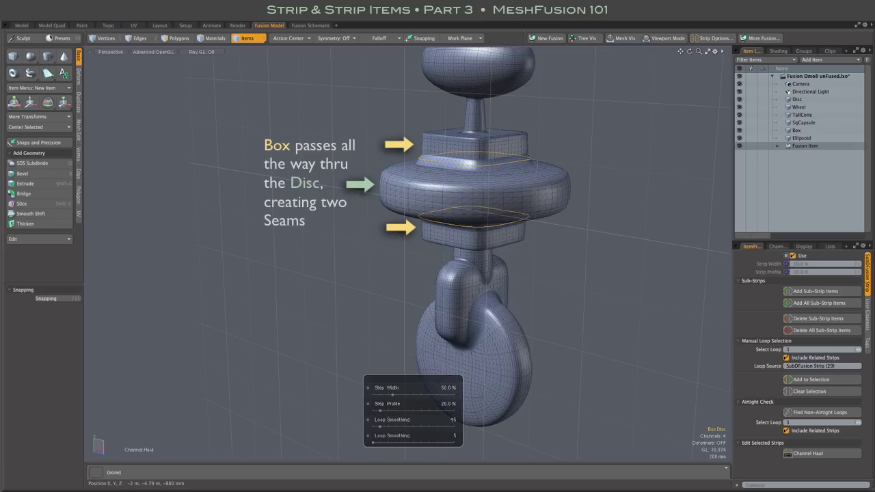
drag(378, 427, 376, 427)
mouse_move(373, 443)
mouse_down()
mouse_move(385, 443)
mouse_move(372, 442)
mouse_up()
scroll(398, 90, up, 5)
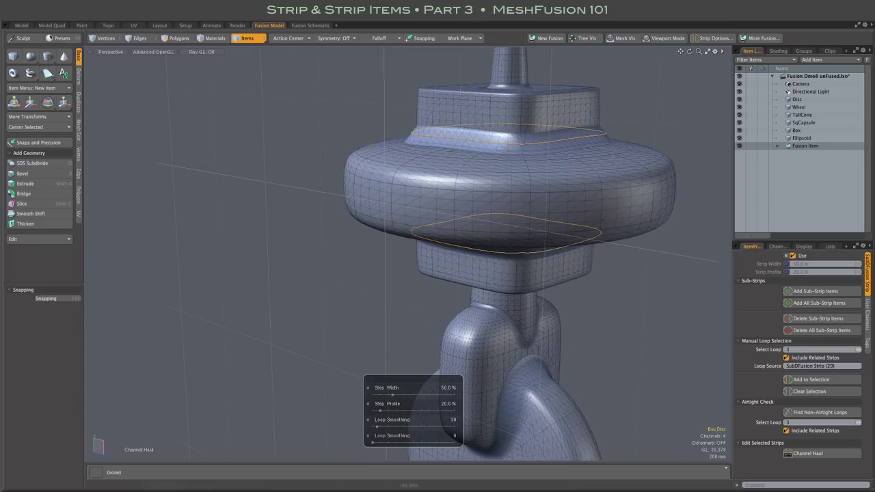
drag(376, 426, 380, 427)
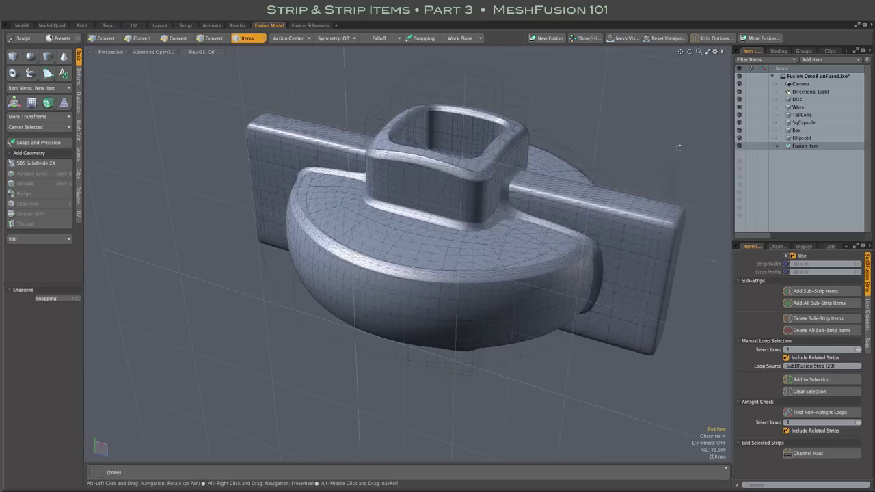
alt+drag(547, 137, 682, 179)
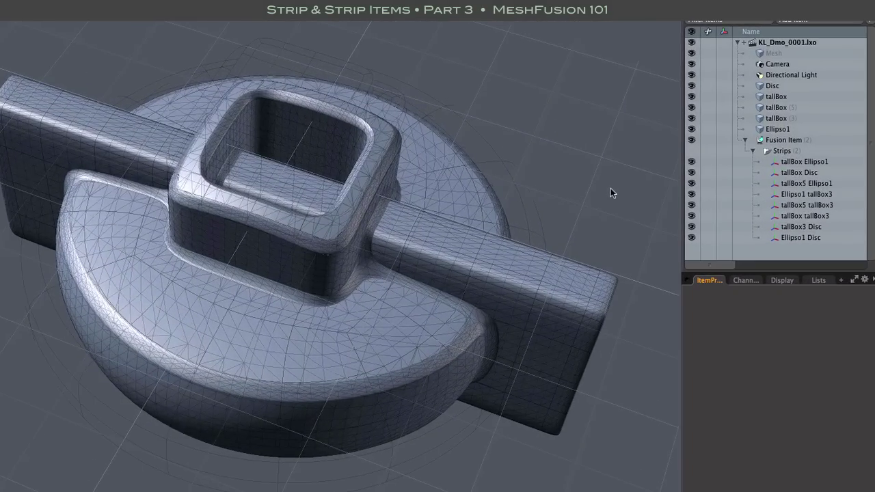
click(787, 140)
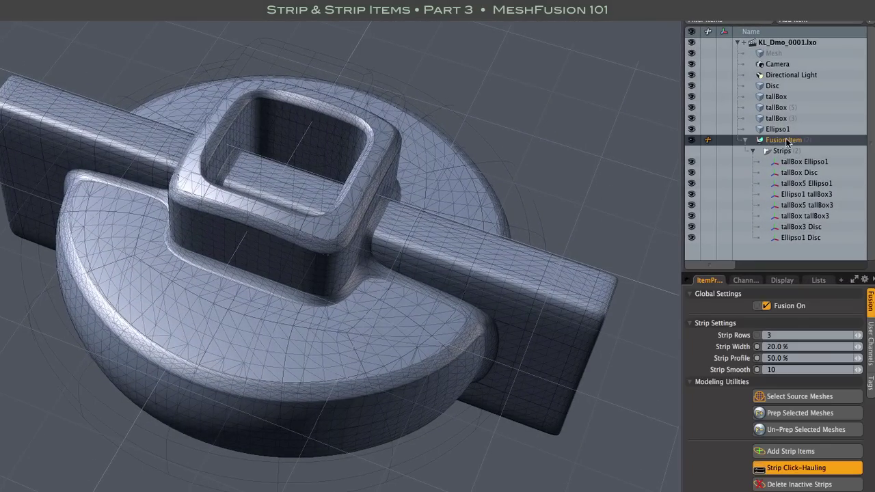
click(786, 150)
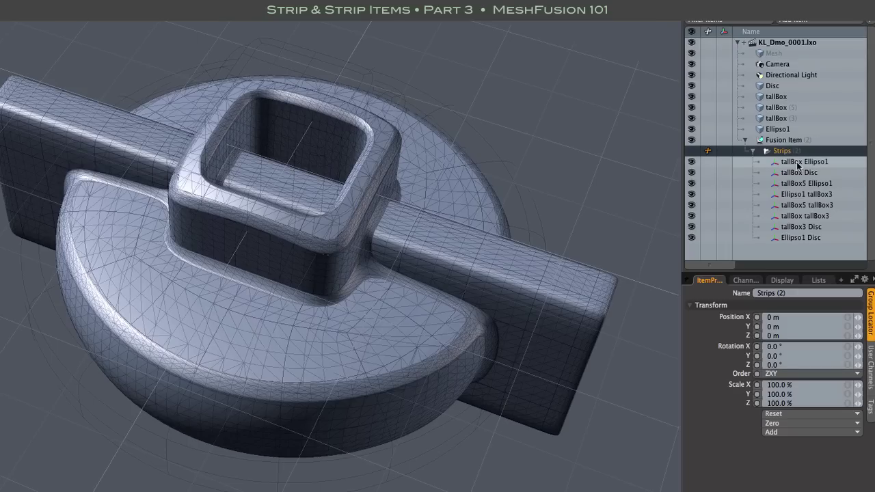
click(797, 162)
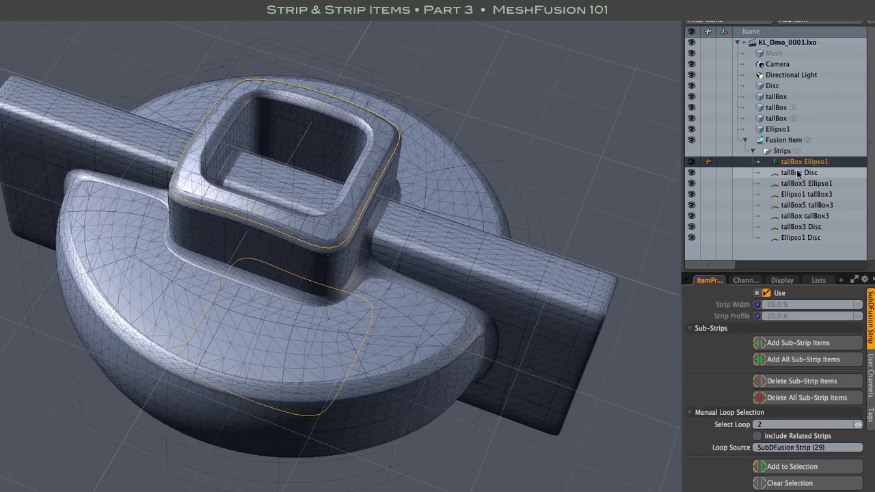
click(798, 174)
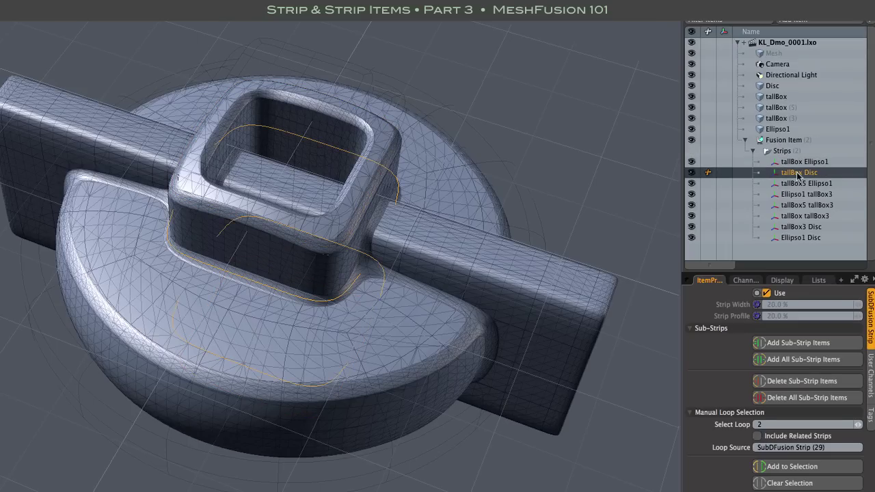
alt+drag(673, 164, 645, 123)
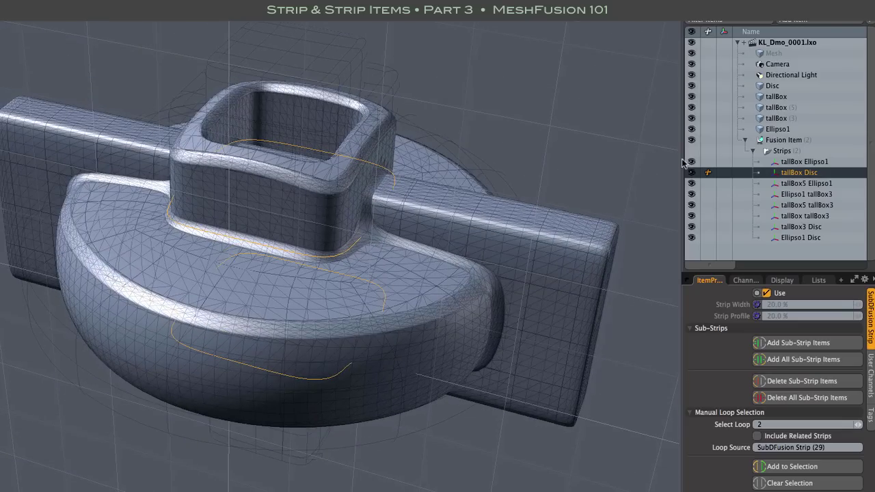
click(792, 185)
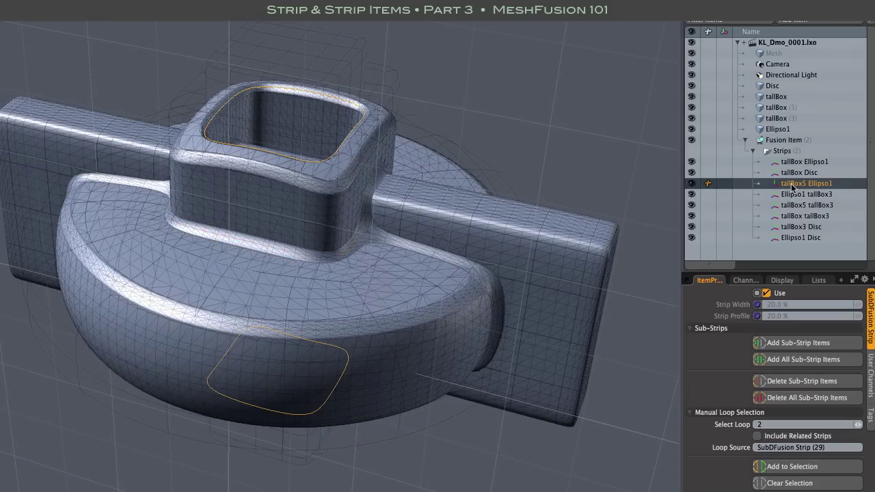
click(796, 196)
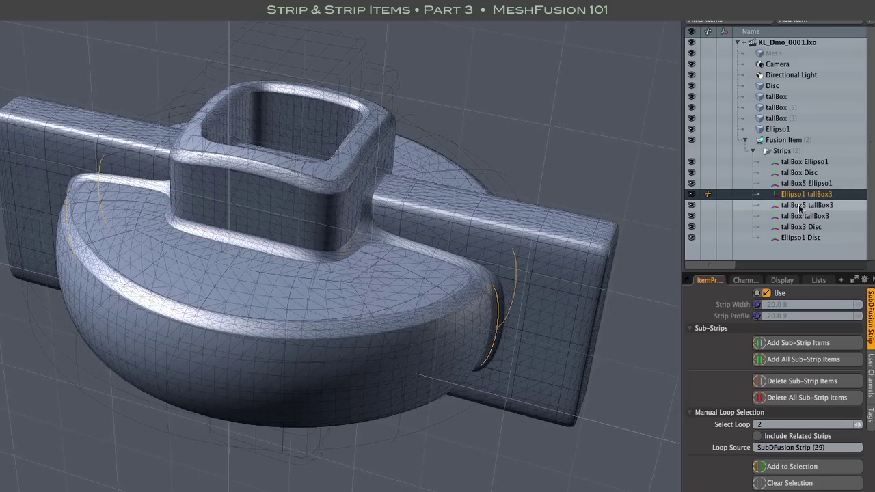
click(798, 206)
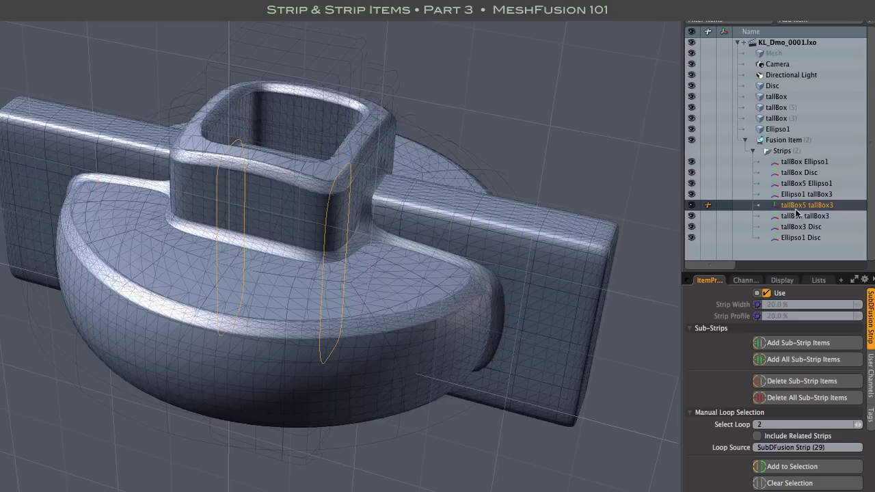
click(797, 218)
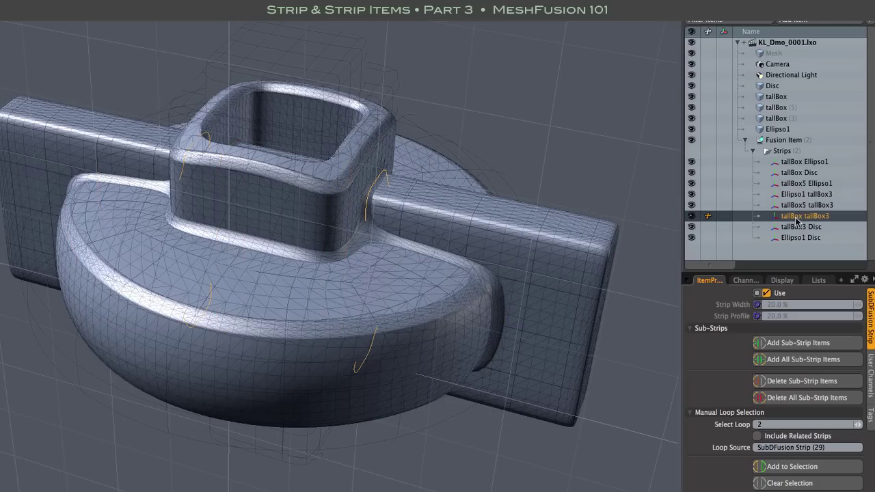
Add All Sub-Strip Items from Strip Options, giving tallBox Disc four SubDFusion Strips
click(798, 228)
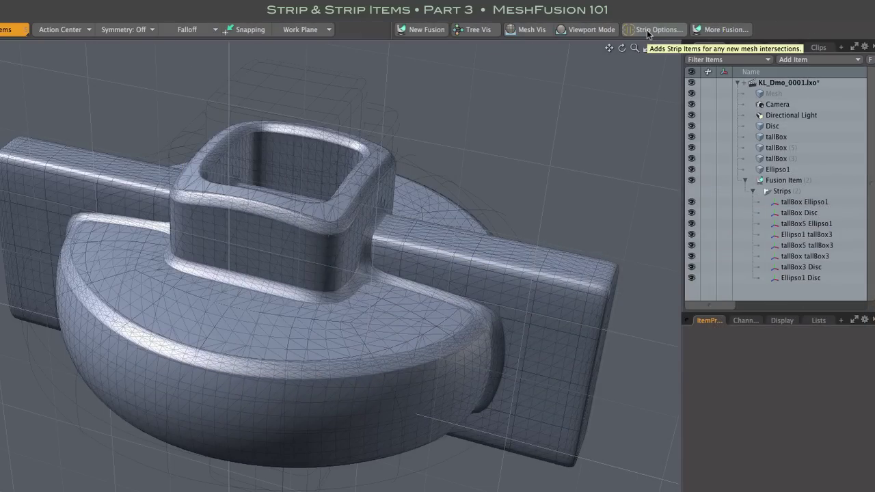
click(648, 30)
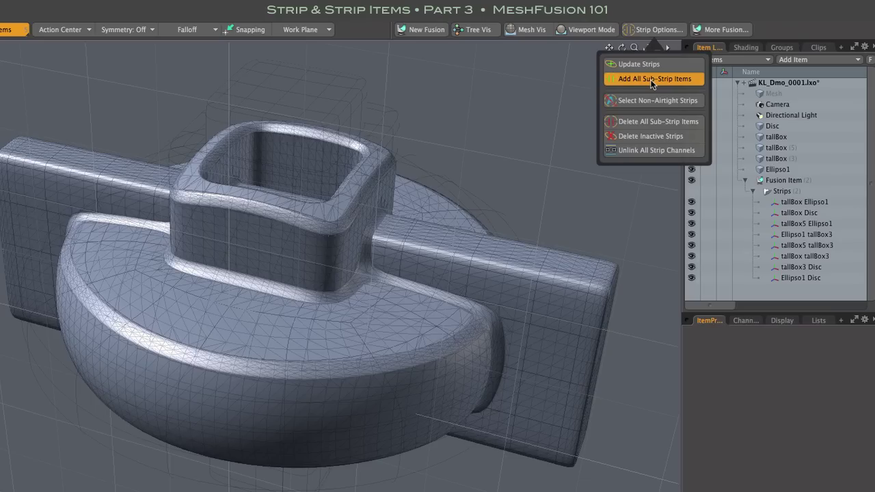
click(651, 80)
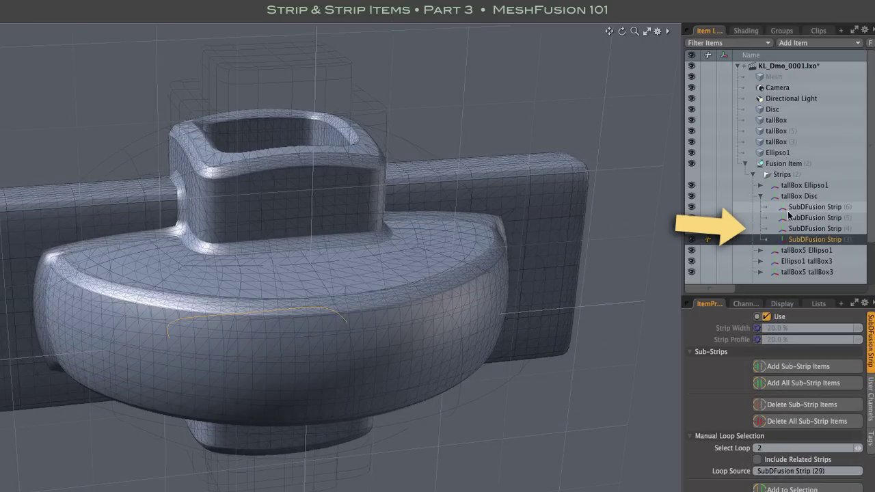
Select the four sub-strips under tallBox Disc and orbit the view around the model
shift+click(788, 207)
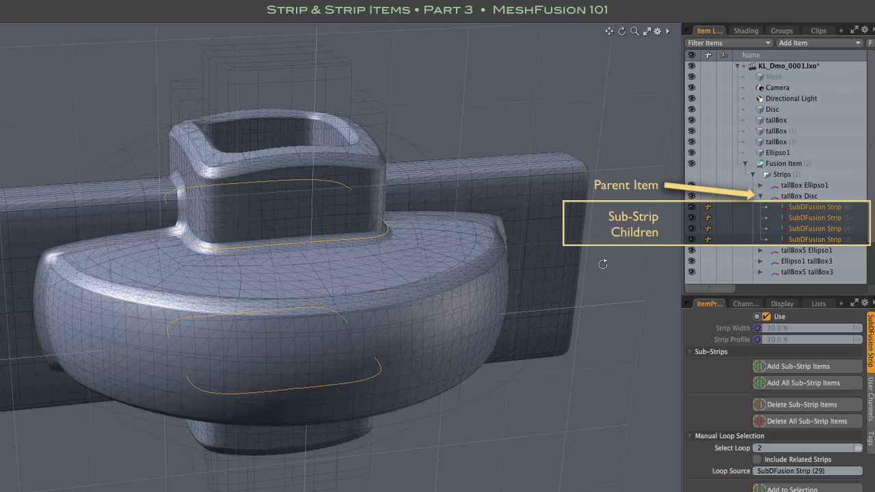
alt+drag(604, 260, 617, 279)
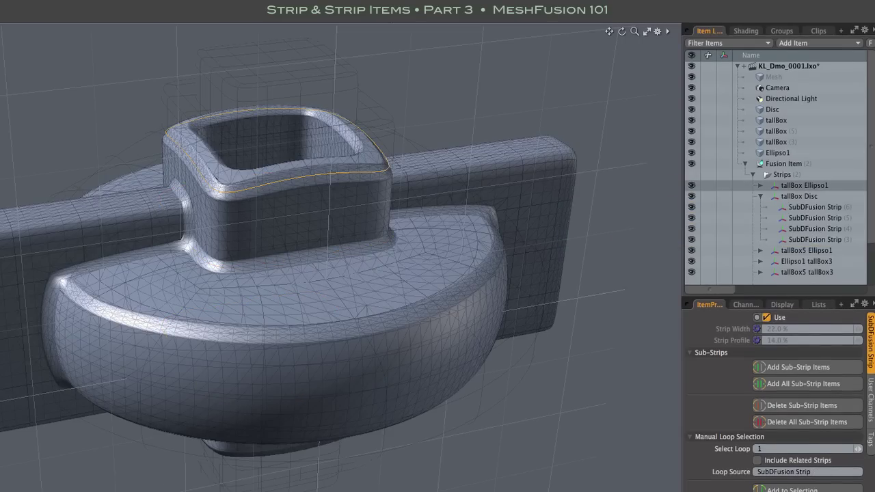
Isolate the single sub-strip around the box top, showing 16% width and 20% profile
key(Escape)
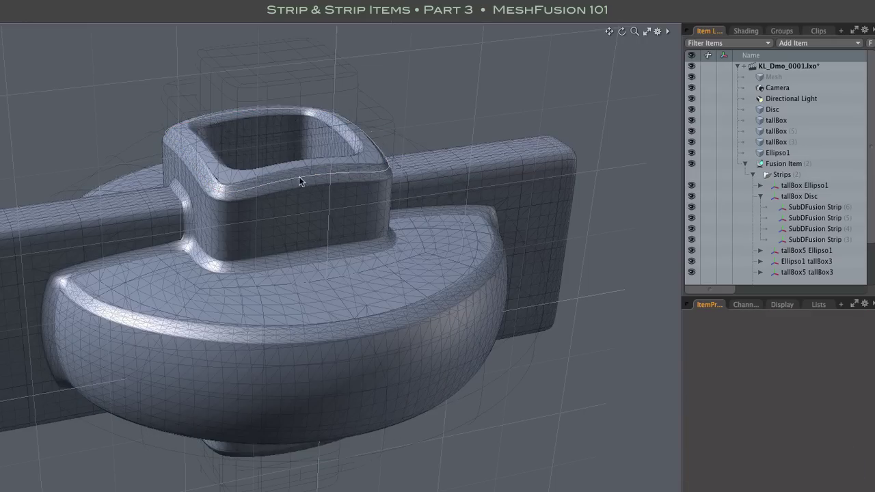
right_click(298, 175)
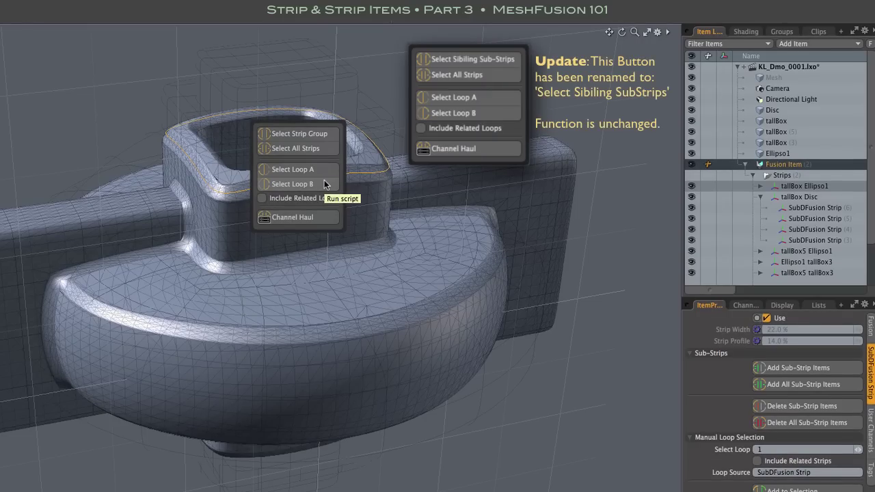
click(317, 134)
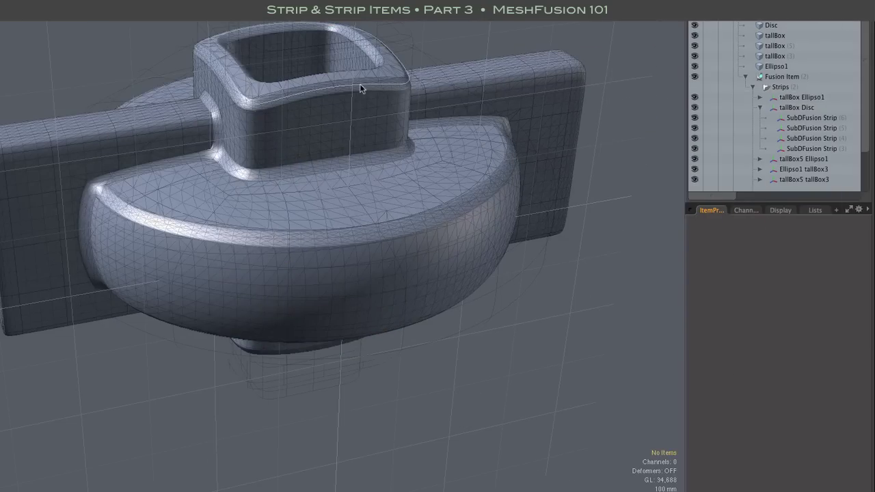
click(359, 84)
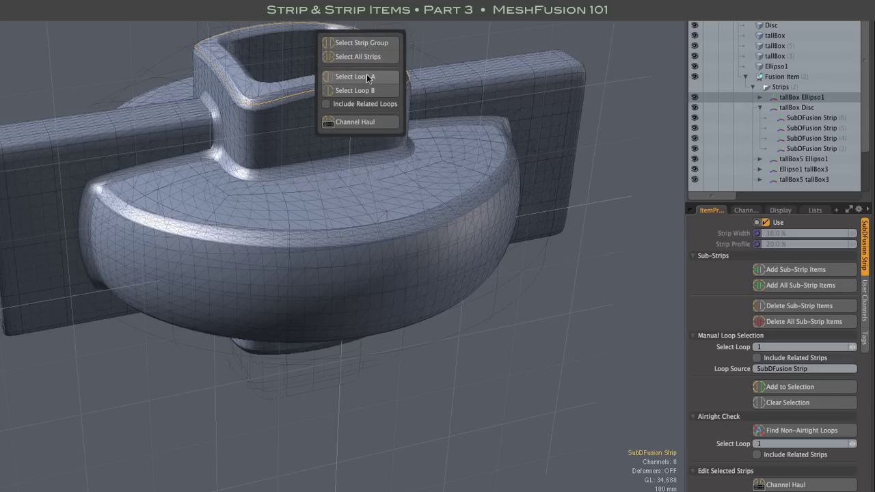
Channel-haul the box-top strip to 22% width, 14% profile and loop smoothing 85
click(364, 124)
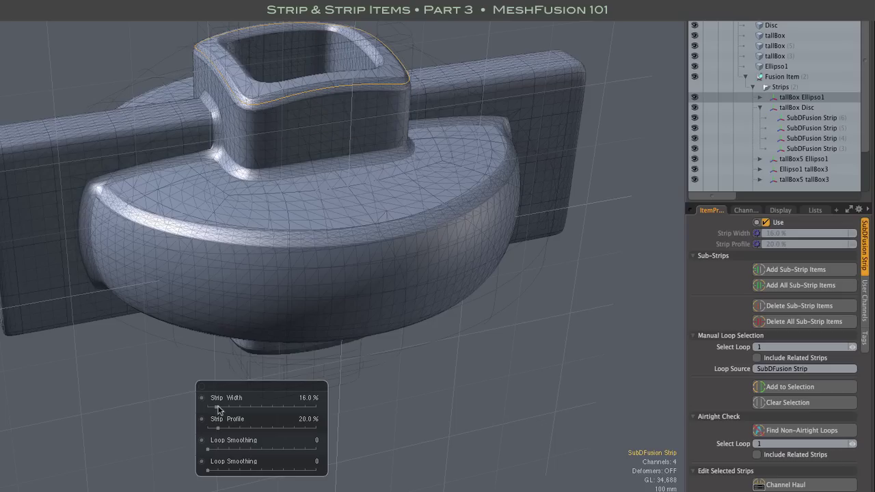
mouse_move(220, 413)
mouse_down()
mouse_move(254, 413)
mouse_move(232, 413)
mouse_move(226, 428)
mouse_move(238, 427)
mouse_move(215, 428)
mouse_up()
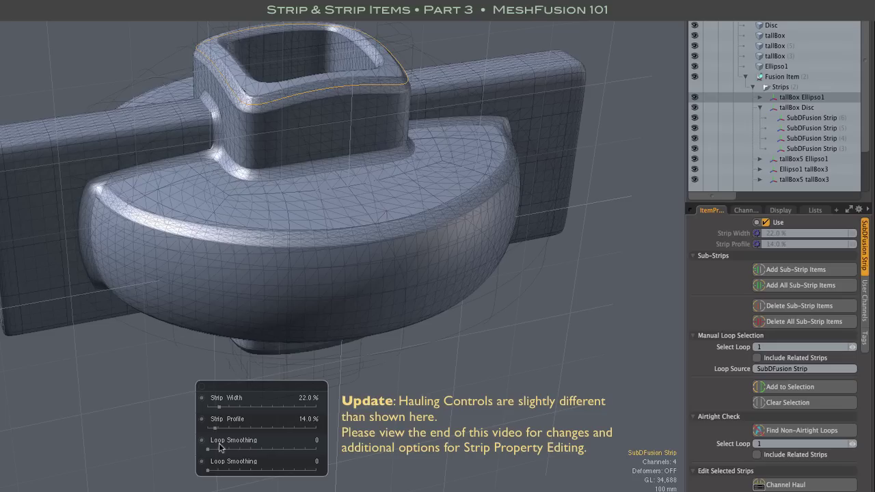
drag(209, 449, 227, 449)
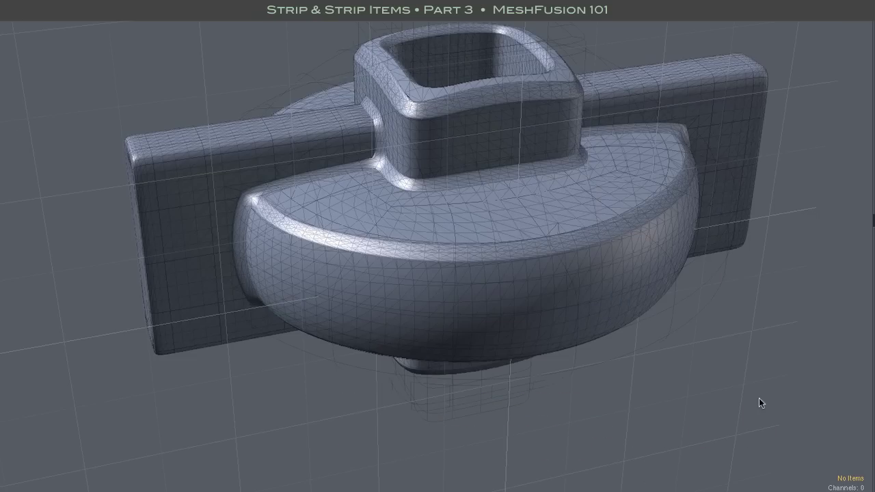
Select Loop B, the disc rim strip's upper edge loop around the neck
right_click(551, 246)
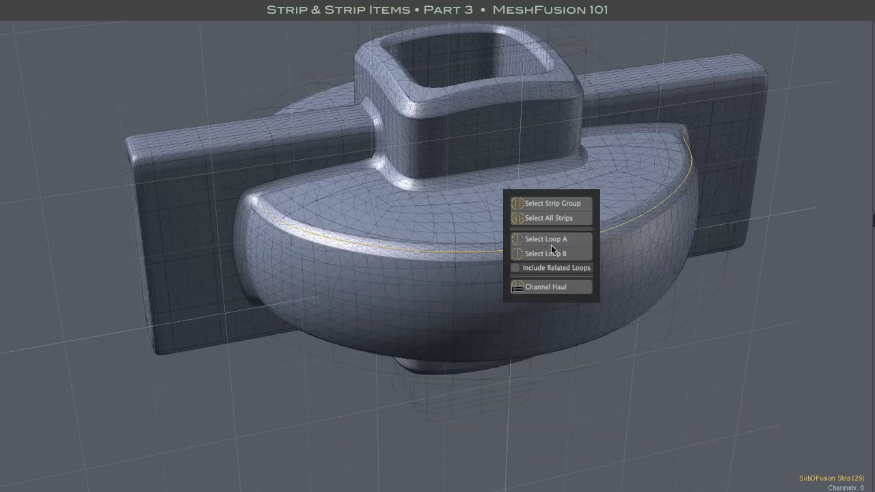
click(555, 244)
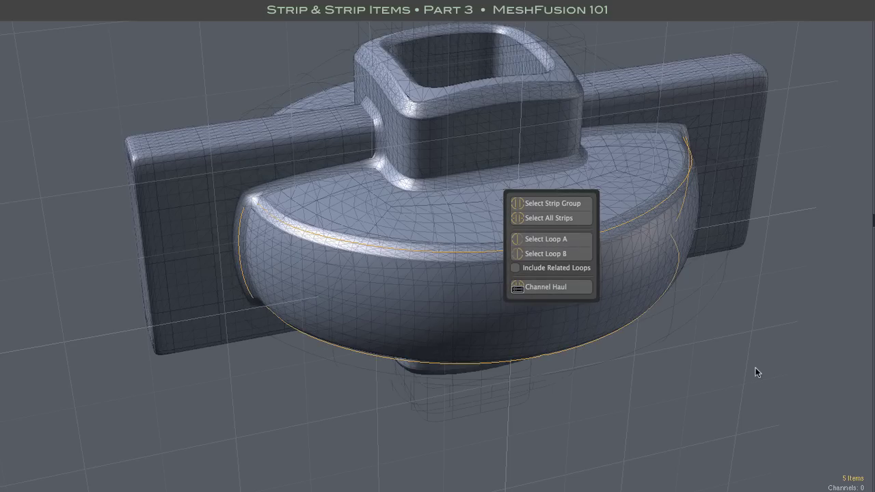
alt+drag(745, 362, 693, 369)
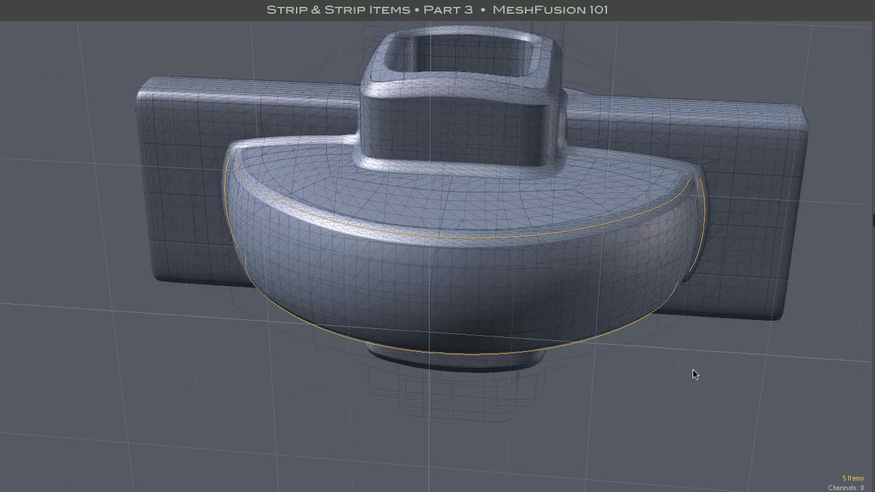
click(692, 369)
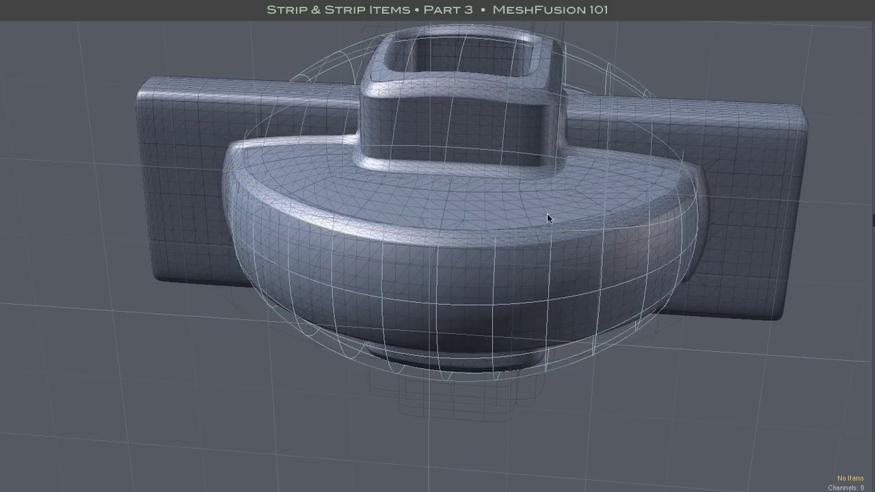
right_click(575, 229)
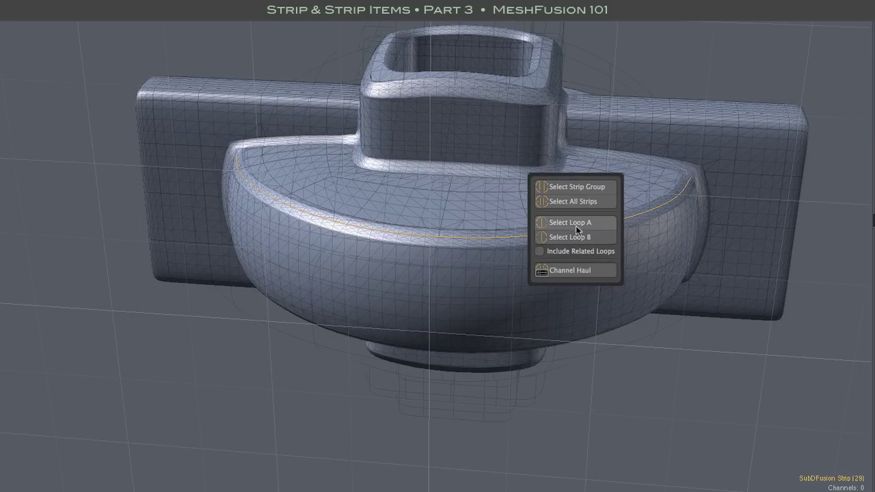
click(576, 223)
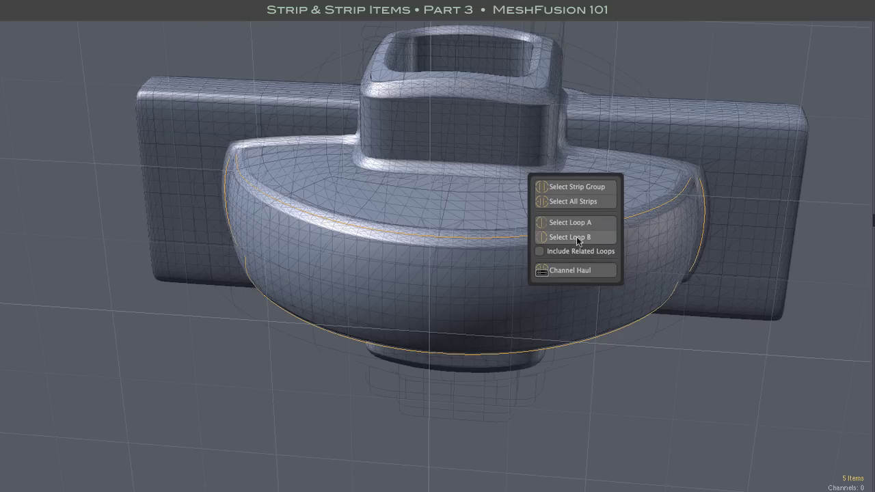
click(577, 239)
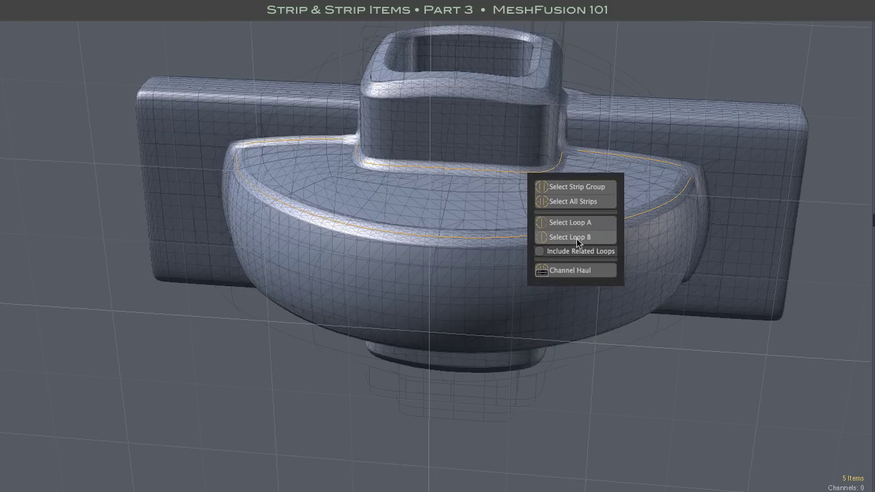
click(577, 224)
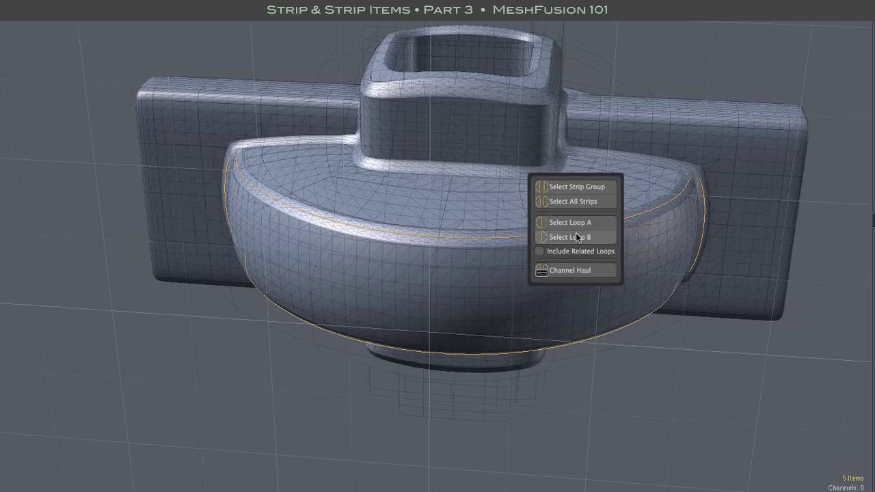
click(577, 240)
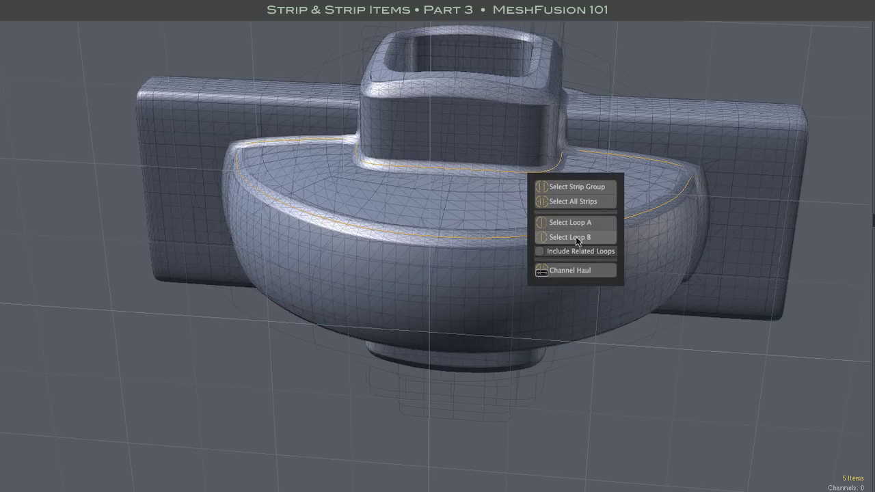
Channel-haul the upper rim strip to 22% width and 16% profile, then deselect
click(569, 272)
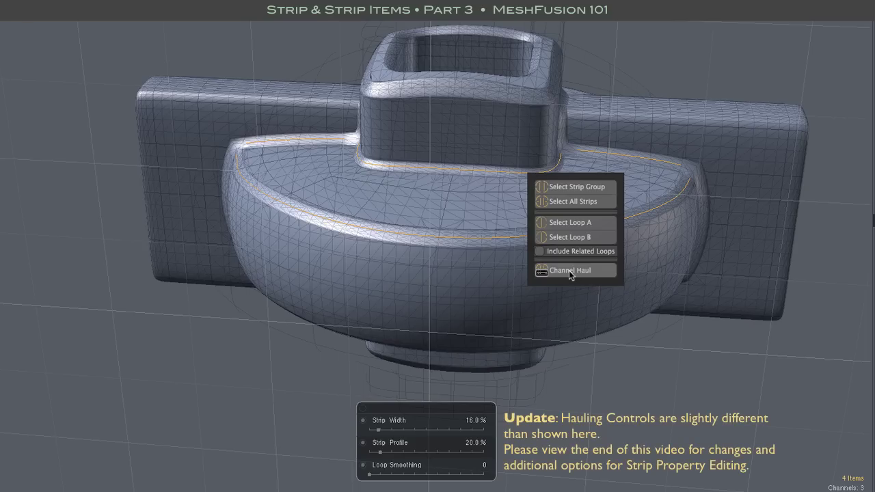
drag(385, 428, 369, 474)
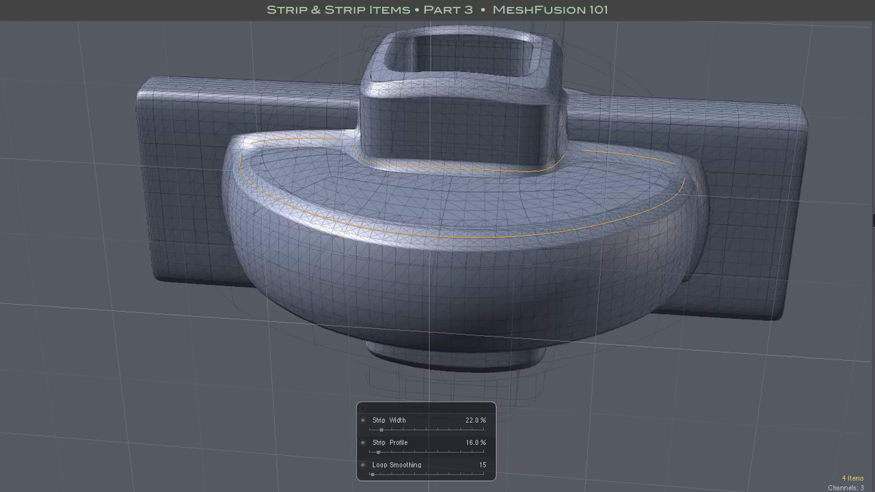
drag(369, 474, 371, 474)
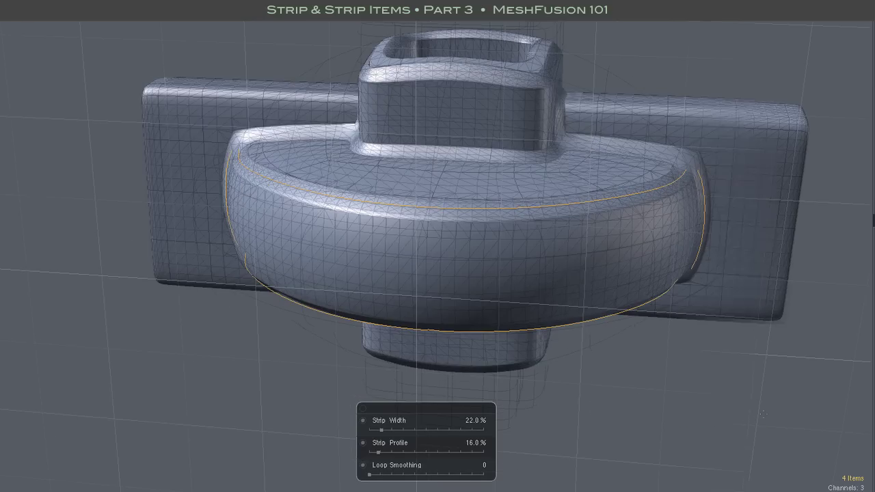
alt+drag(763, 406, 705, 441)
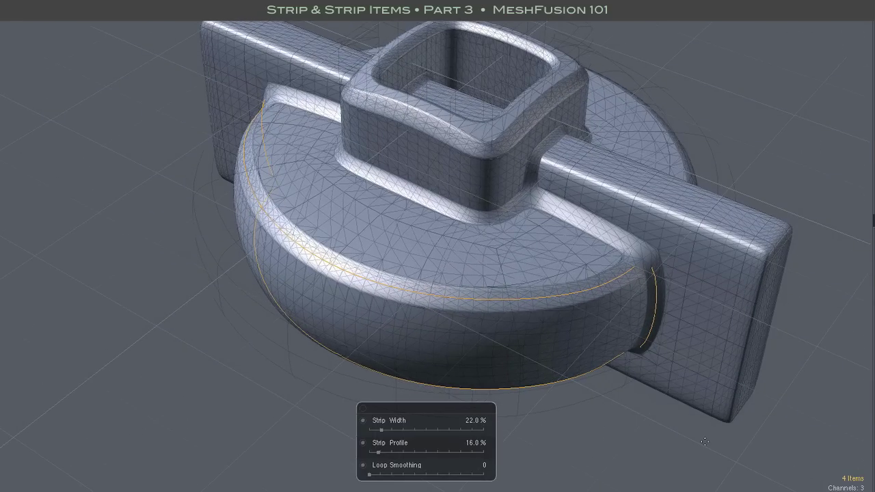
click(653, 444)
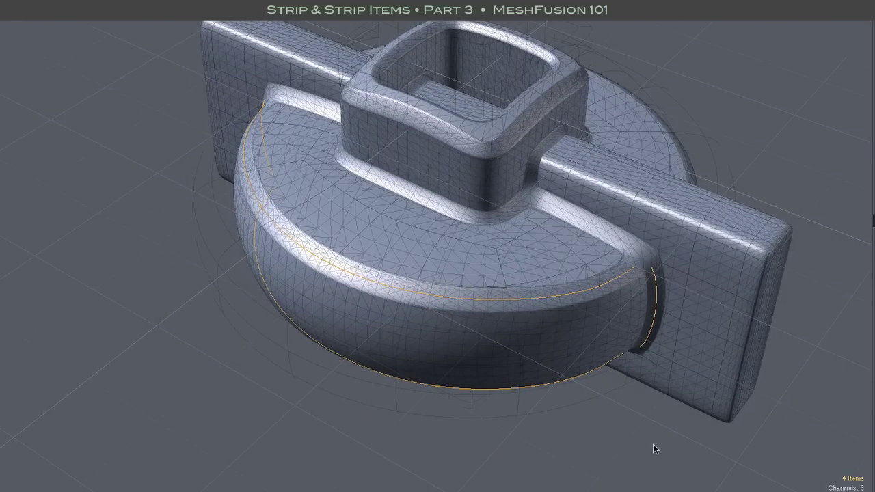
Select the rim strip's second edge loop with its related loops, then orbit to a front view
click(572, 294)
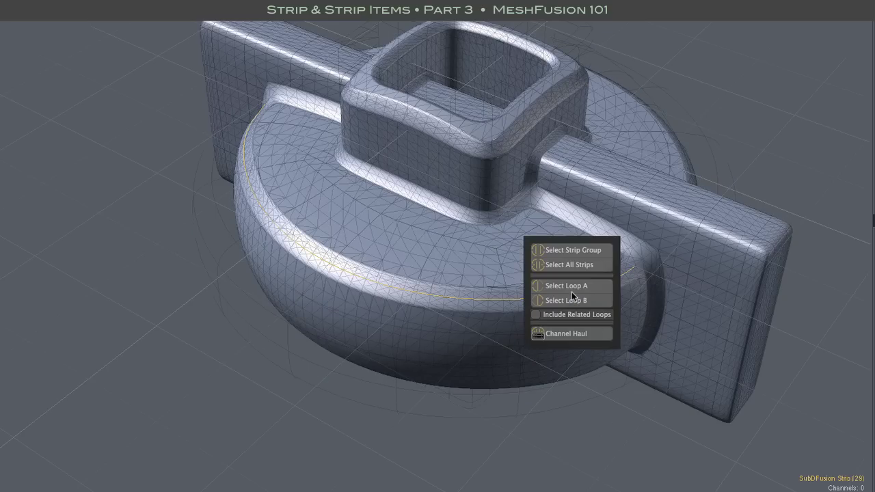
click(573, 301)
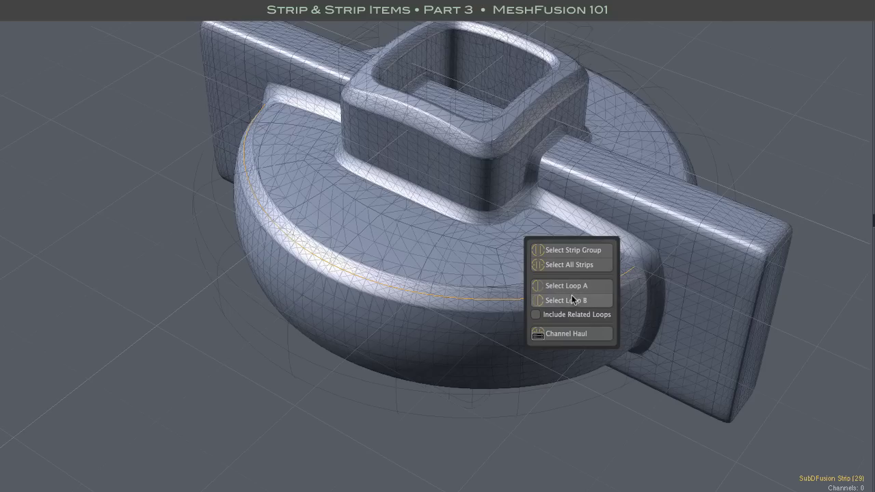
click(570, 314)
click(573, 302)
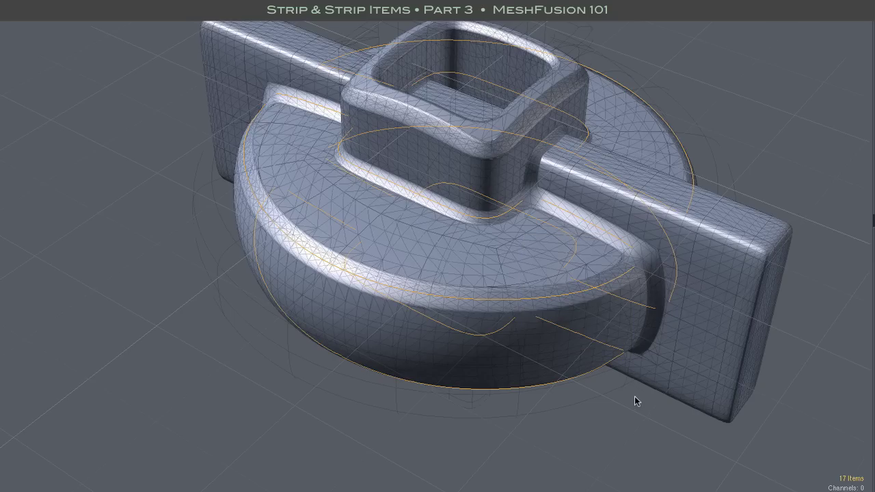
alt+drag(634, 397, 666, 377)
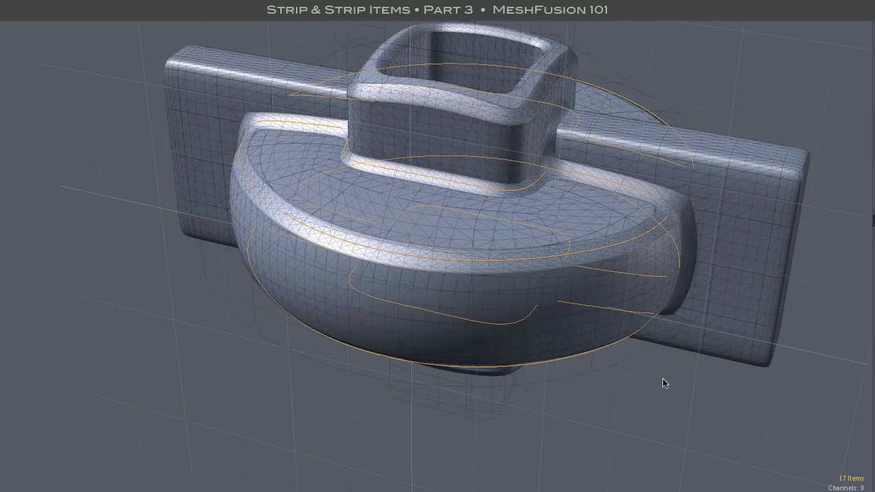
Select the disc rim strip's related loops and set them to 20% strip width and loop smoothing 40
click(583, 251)
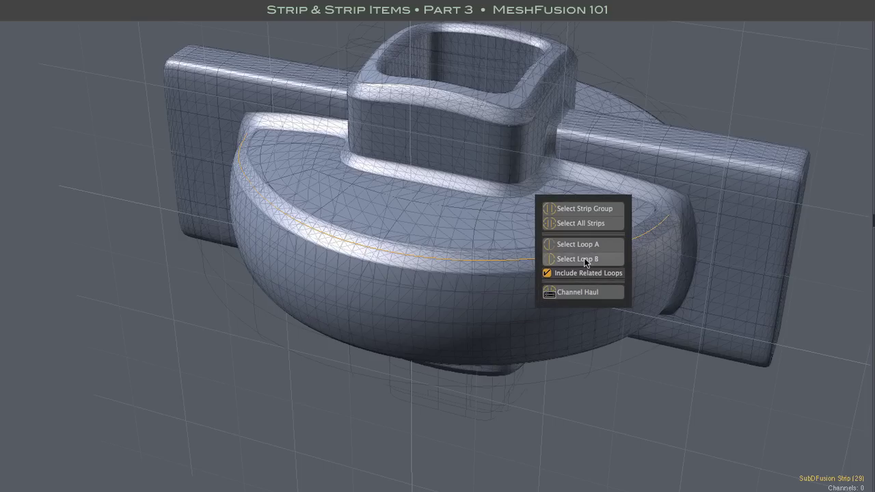
click(585, 260)
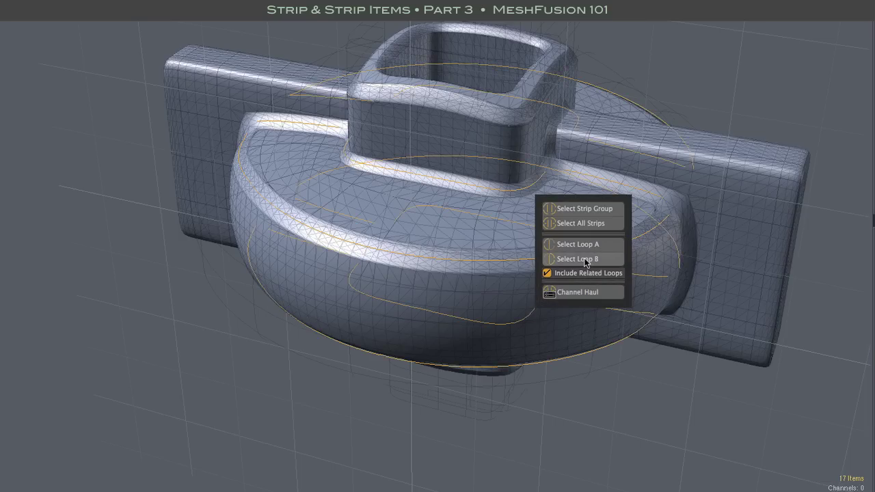
click(582, 294)
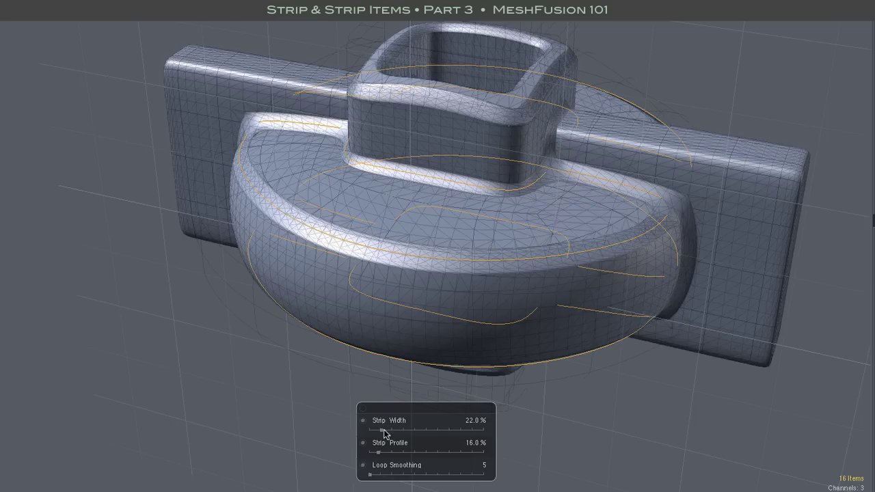
mouse_move(391, 434)
mouse_down()
mouse_move(400, 435)
mouse_move(389, 437)
mouse_up()
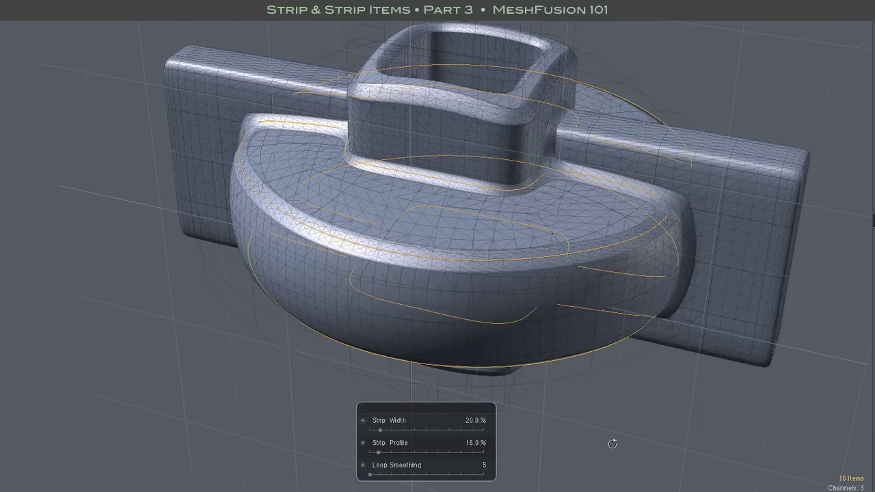
alt+drag(613, 444, 532, 468)
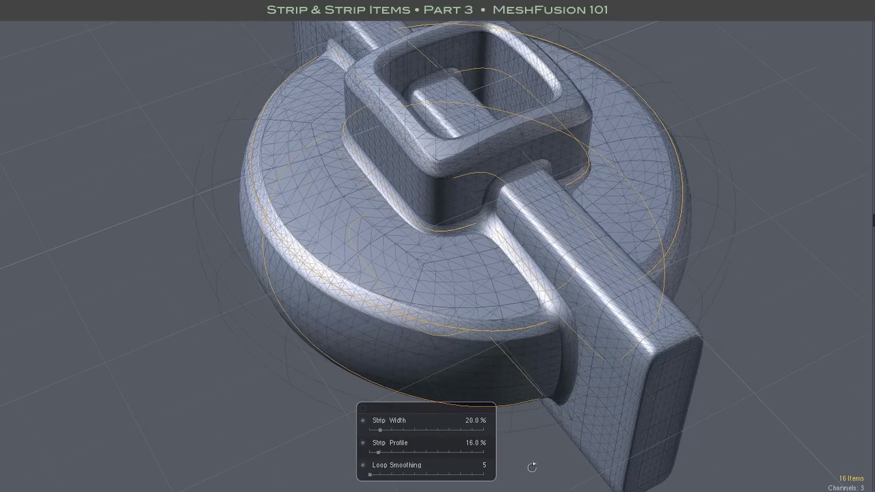
mouse_move(381, 435)
mouse_down()
mouse_move(361, 435)
mouse_move(381, 435)
mouse_up()
drag(377, 474, 381, 474)
Reselect the disc's entire strip group and show its width and profile controls at 20.0% and 16.0%
click(392, 313)
right_click(391, 314)
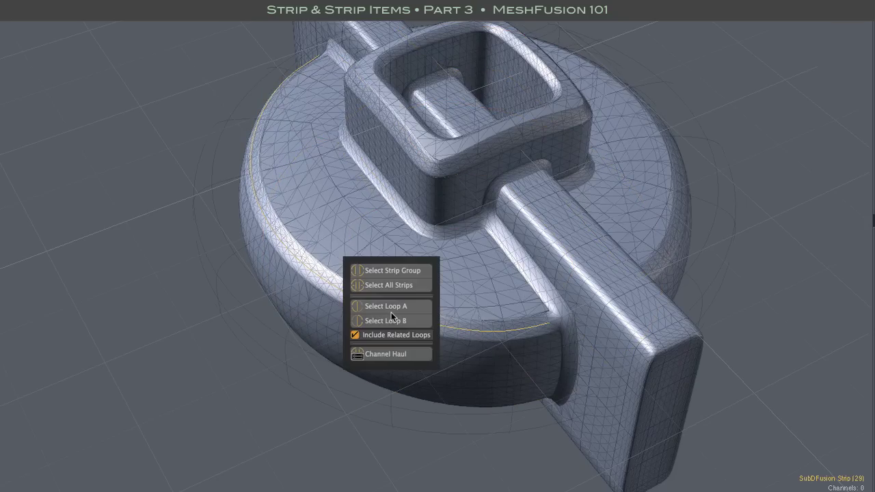
click(393, 272)
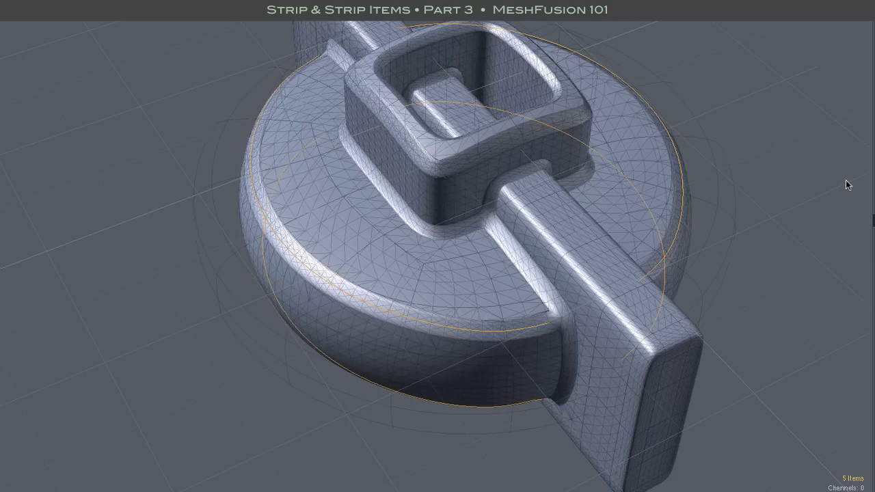
alt+drag(762, 291, 806, 321)
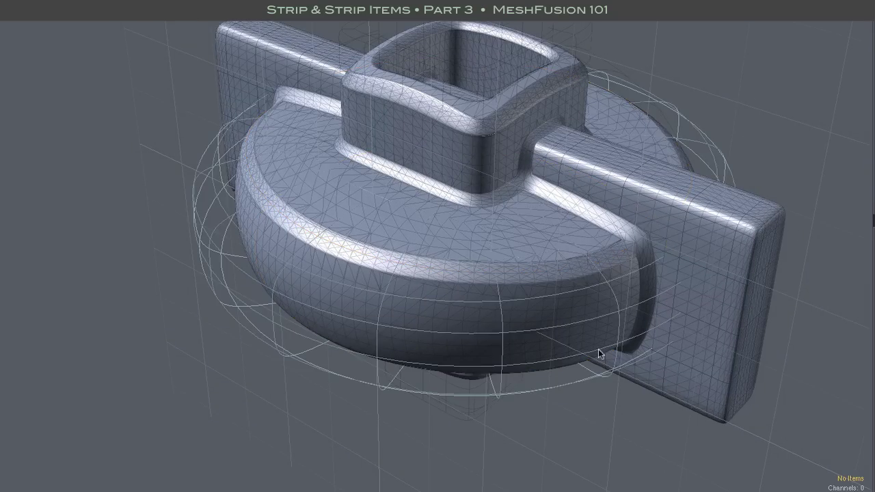
click(584, 266)
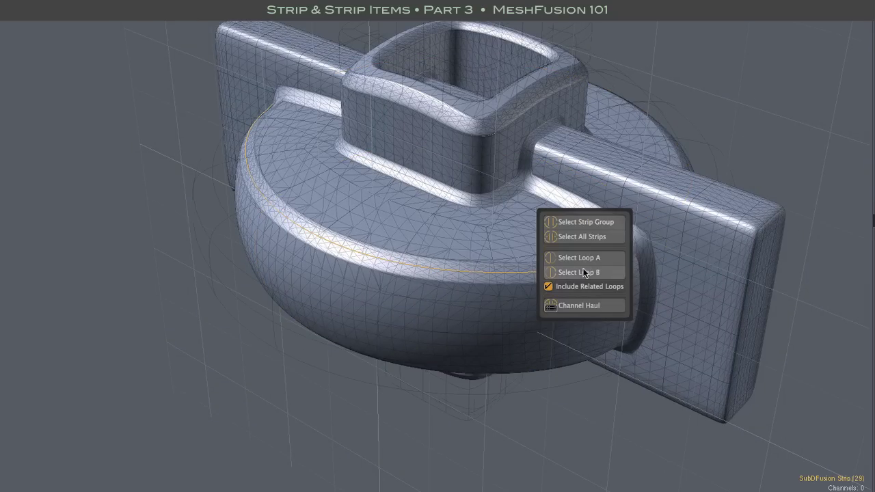
click(578, 221)
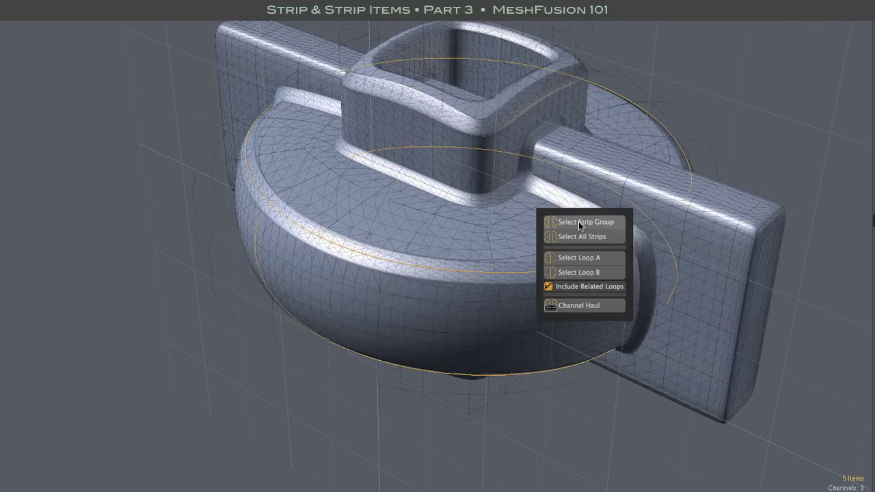
click(579, 311)
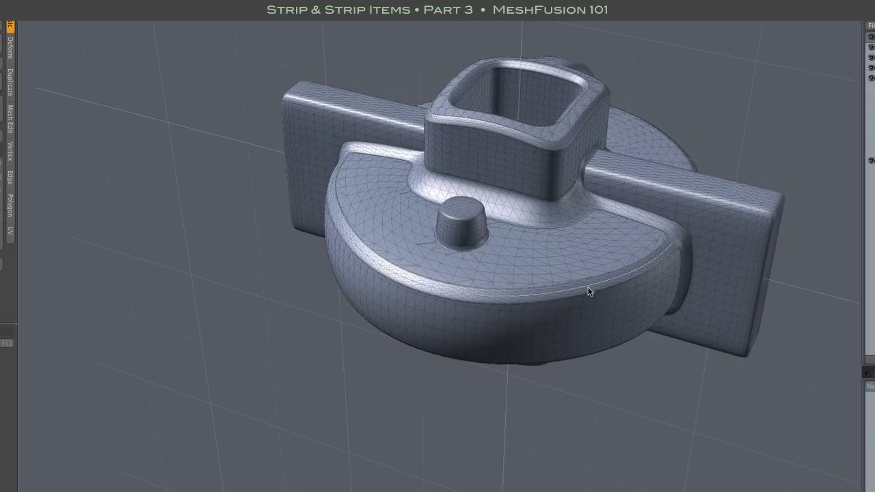
Scale the half-disc upper-edge strip to 85% width and 205% profile
right_click(589, 292)
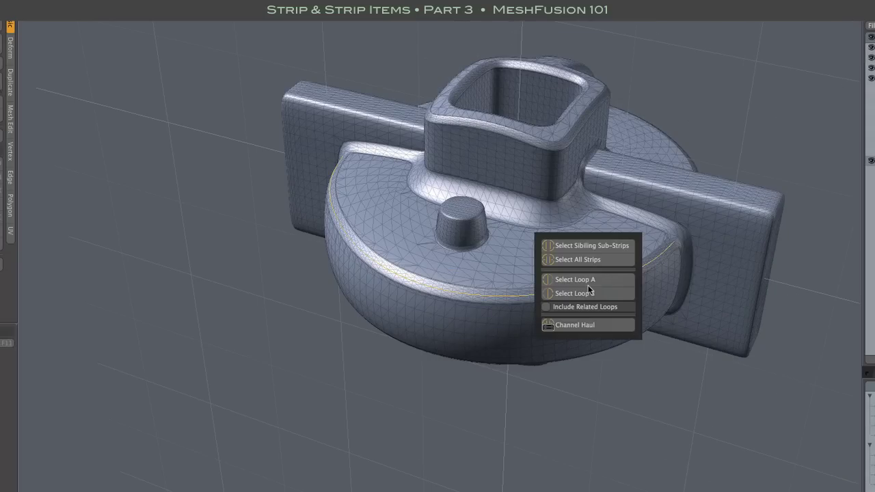
click(589, 326)
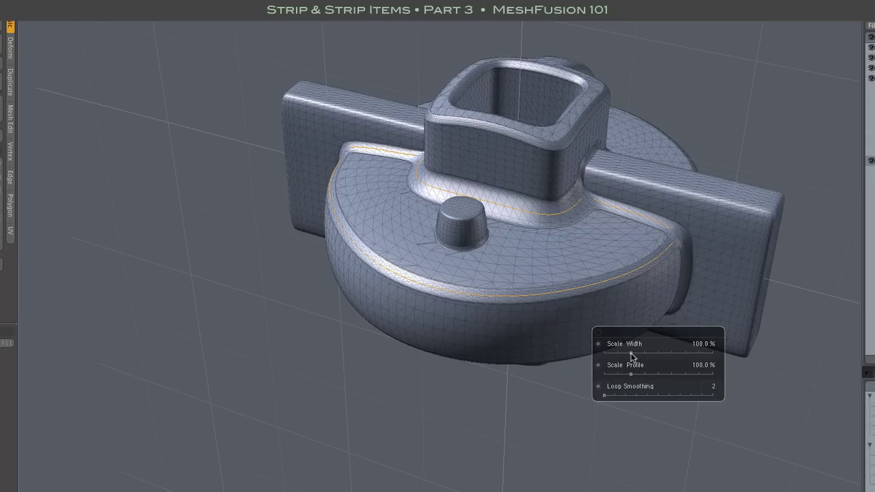
drag(630, 353, 627, 353)
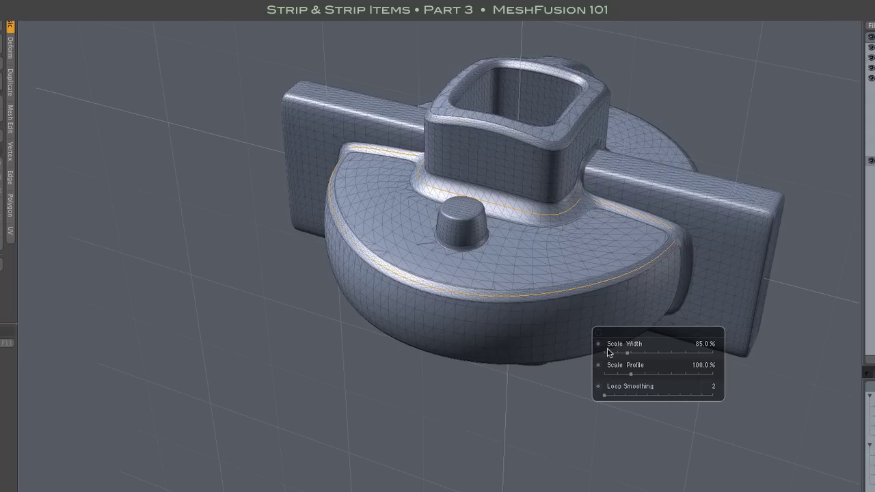
mouse_move(630, 355)
mouse_down()
mouse_move(612, 352)
mouse_move(647, 353)
mouse_move(627, 353)
mouse_up()
click(582, 289)
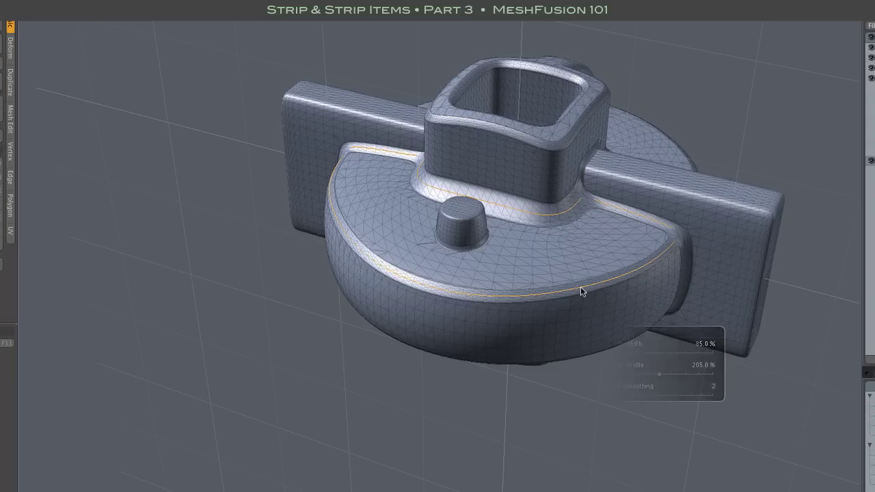
Select the half-disc edge strip with the upper boss loop and link them to a shared 24% width
right_click(580, 292)
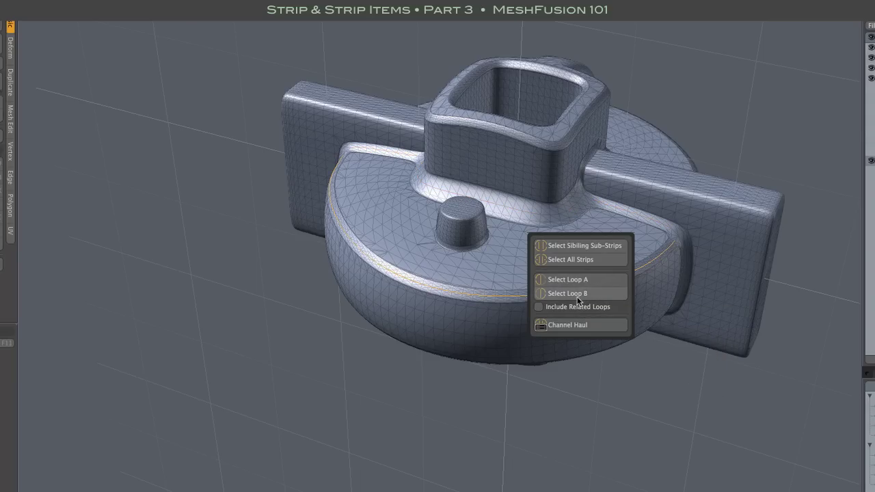
click(577, 295)
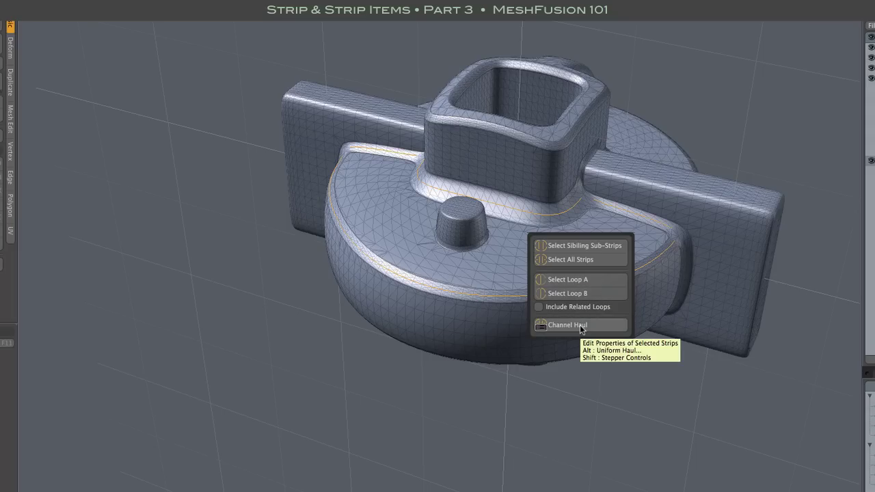
key(alt)
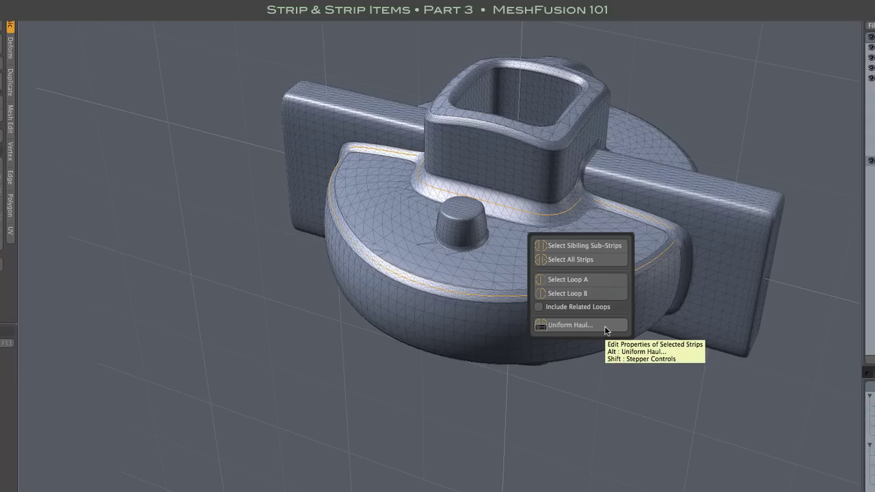
alt+click(605, 328)
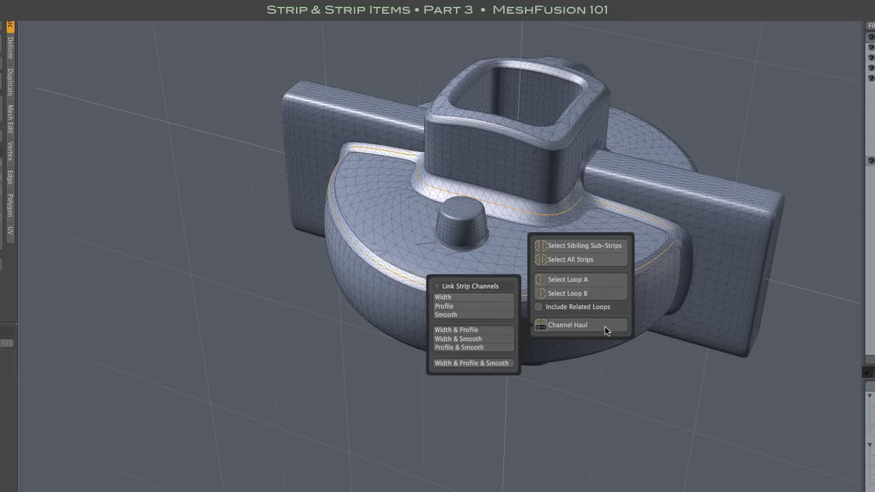
click(476, 299)
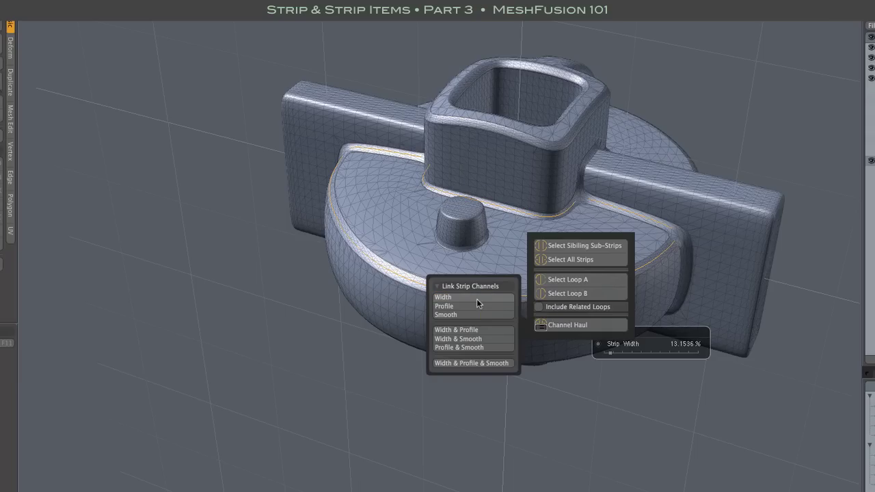
click(613, 356)
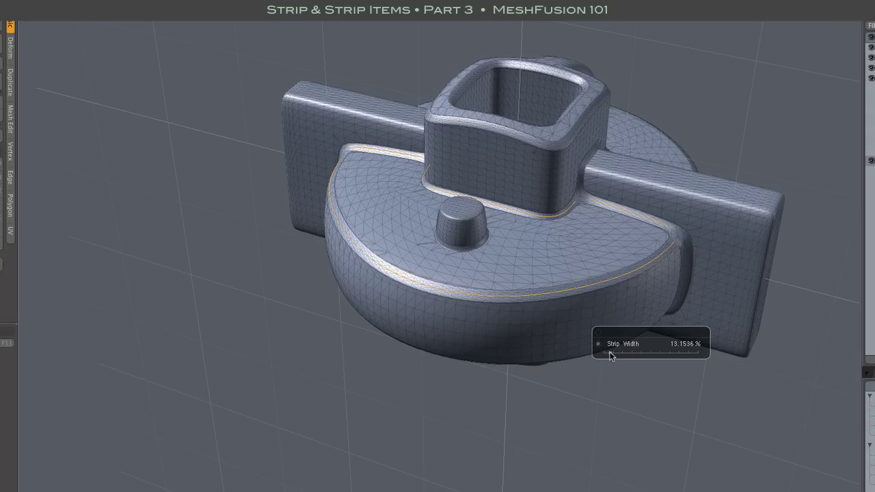
drag(612, 357, 615, 357)
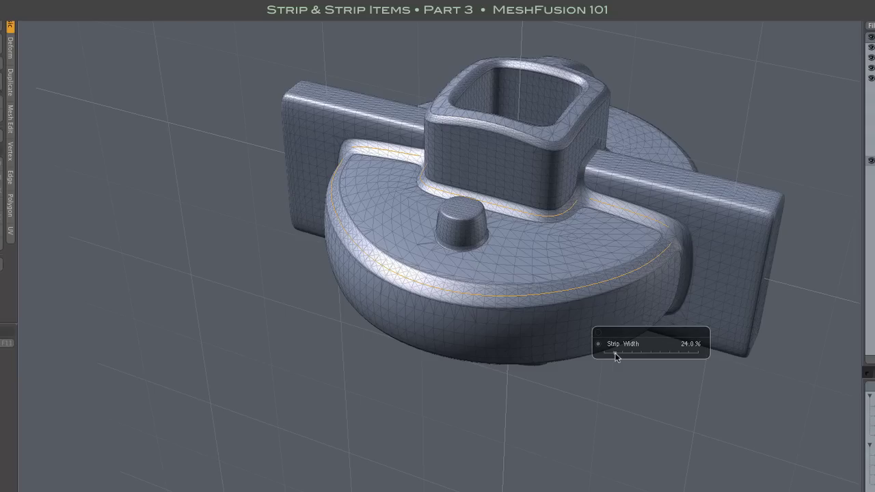
Select the half-disc edge strip, upper boss loop and front-arc sibling sub-strips, then show the stepper controls
right_click(596, 285)
click(598, 293)
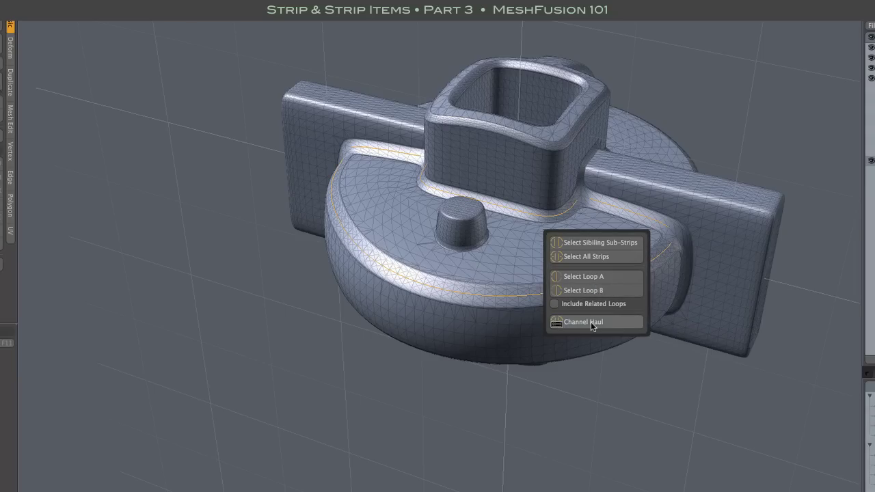
click(591, 322)
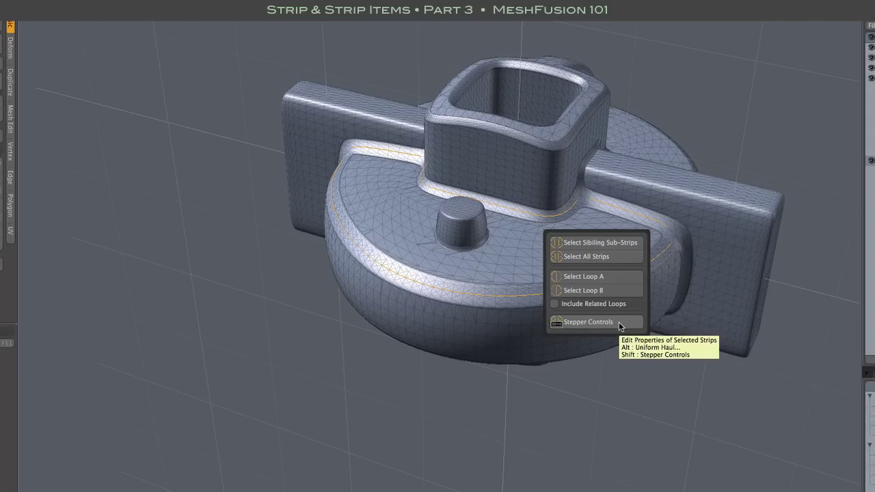
click(620, 325)
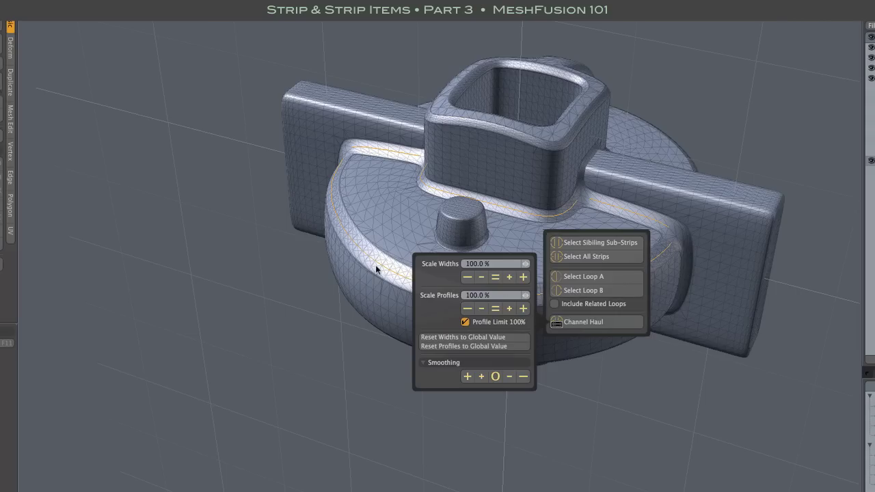
click(623, 243)
drag(601, 233, 673, 302)
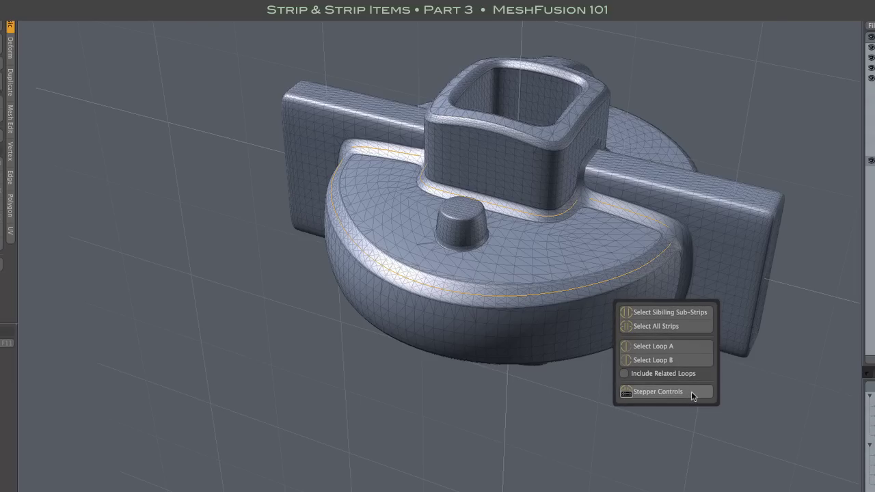
click(691, 392)
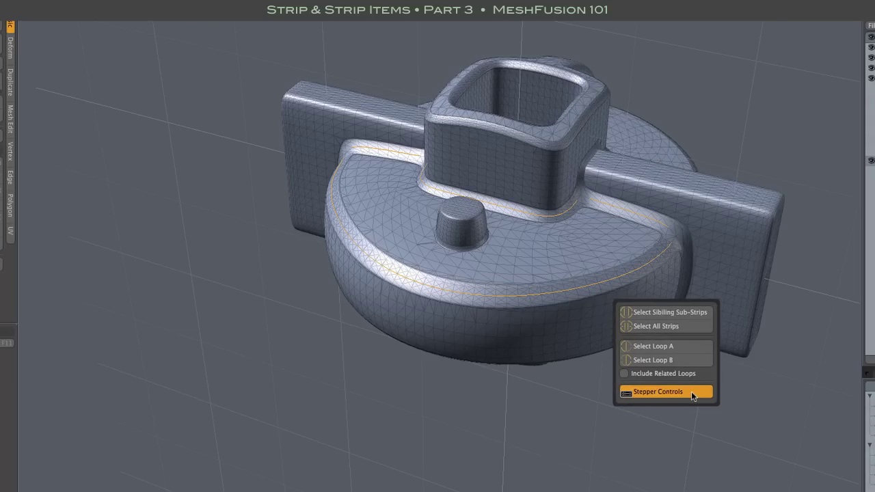
click(691, 391)
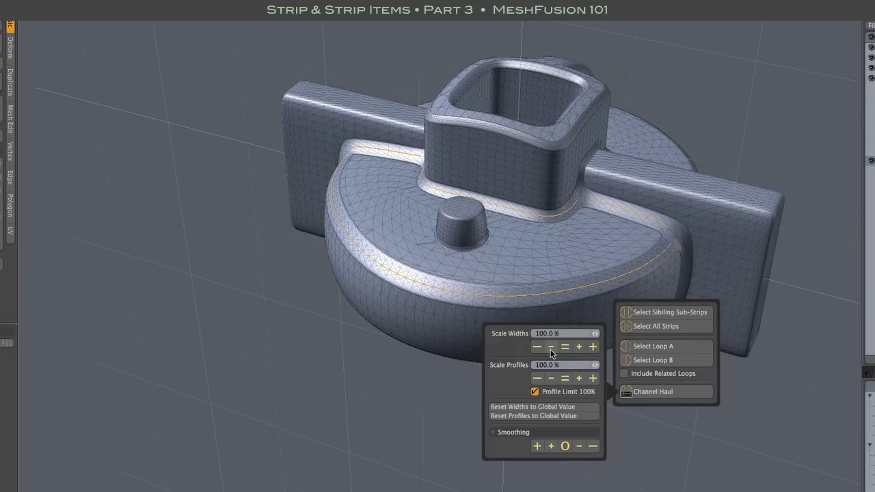
click(549, 348)
click(548, 347)
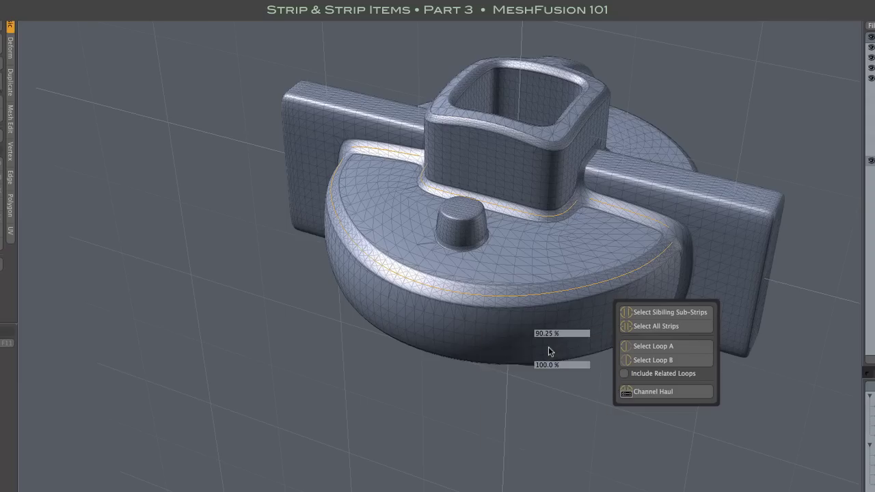
click(549, 348)
click(548, 349)
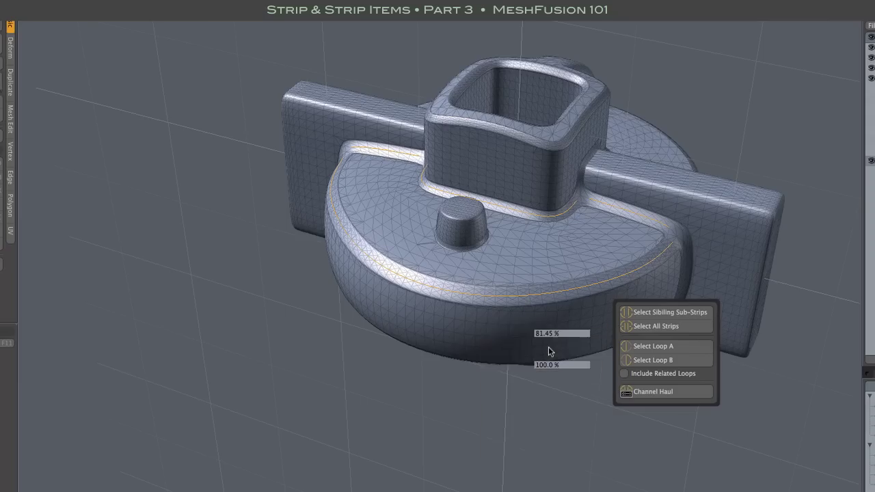
click(548, 348)
click(543, 350)
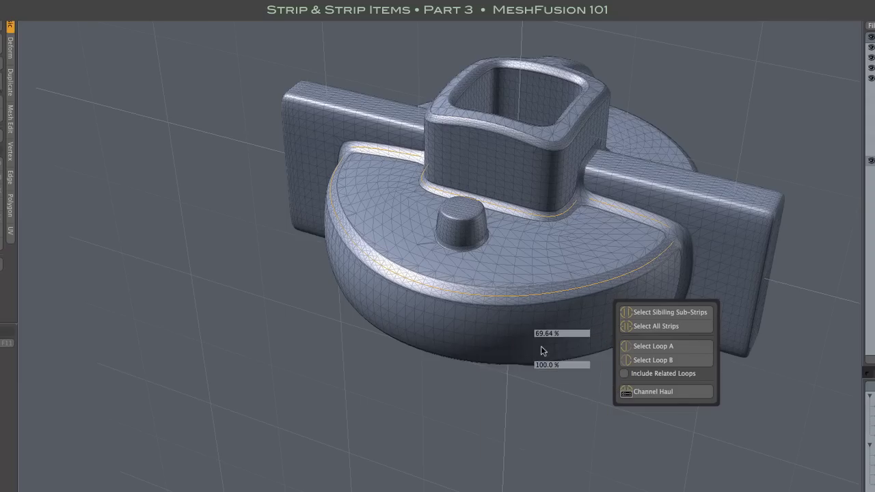
click(551, 349)
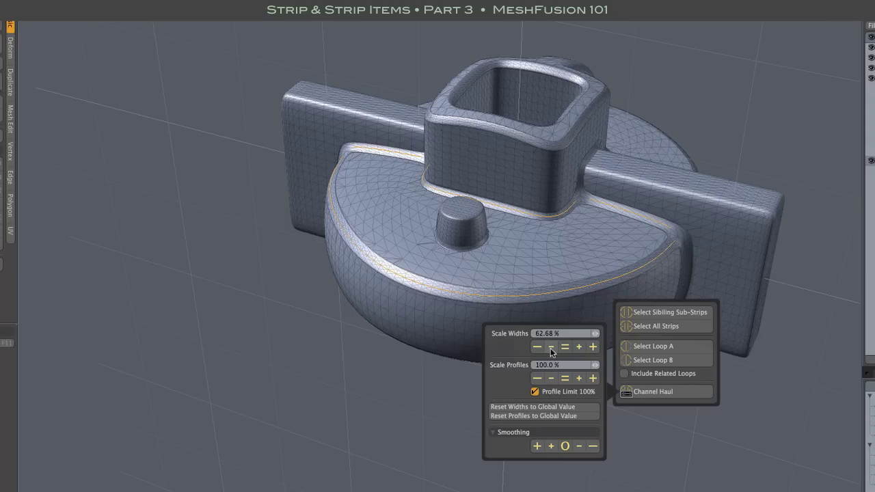
click(592, 347)
click(592, 347)
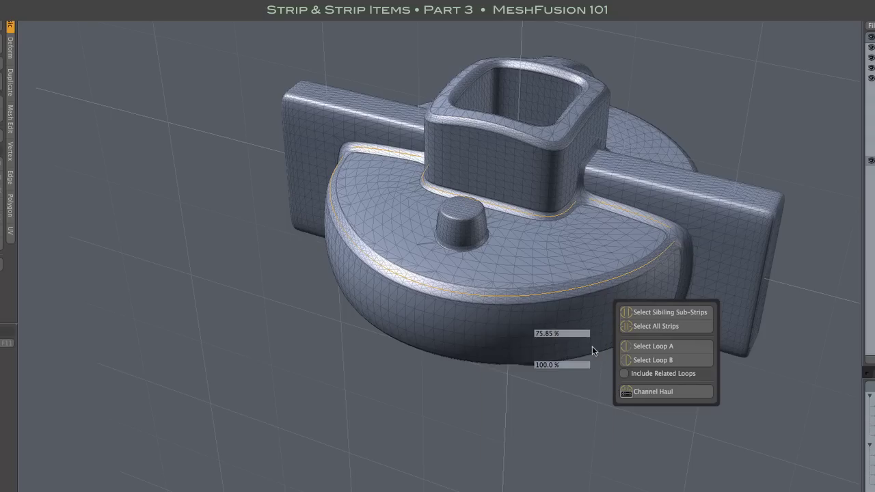
click(592, 347)
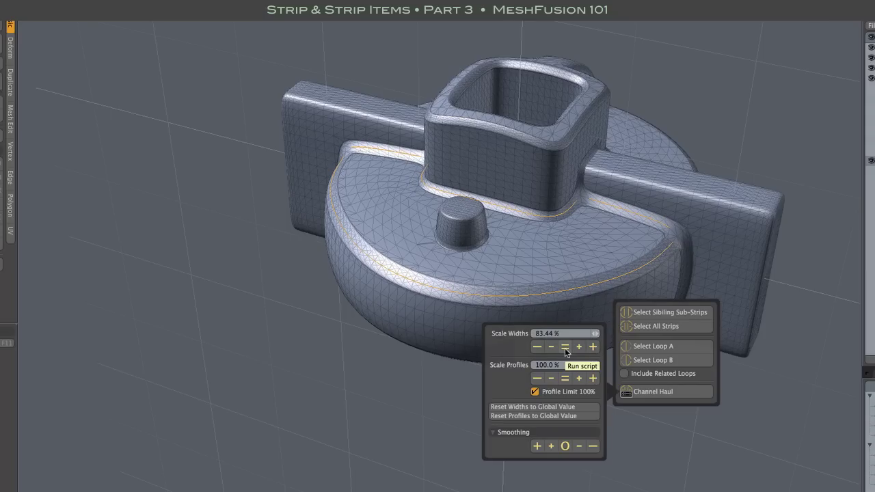
click(565, 346)
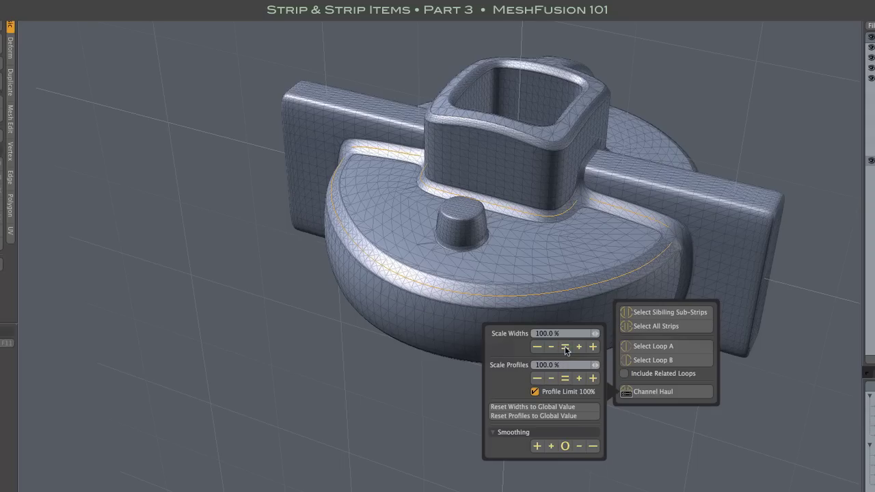
click(560, 407)
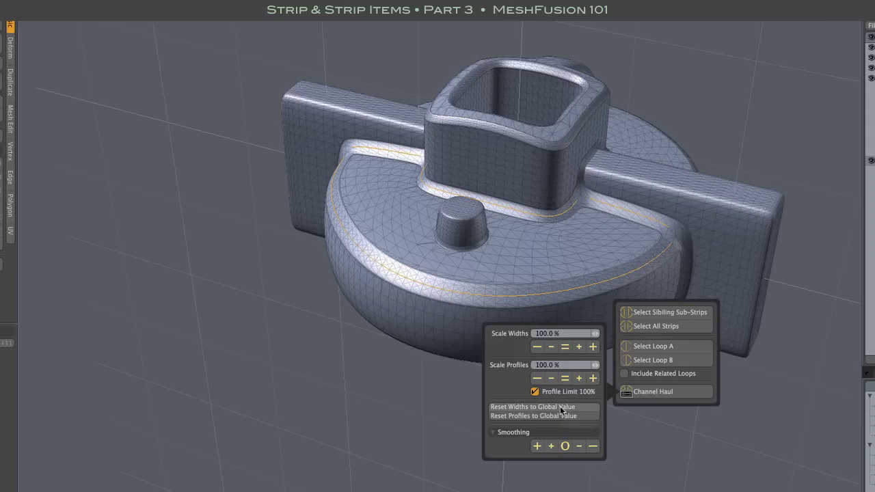
Step the front-arc strips' smoothing down three times, then up with five small and two large steps
click(578, 448)
click(578, 448)
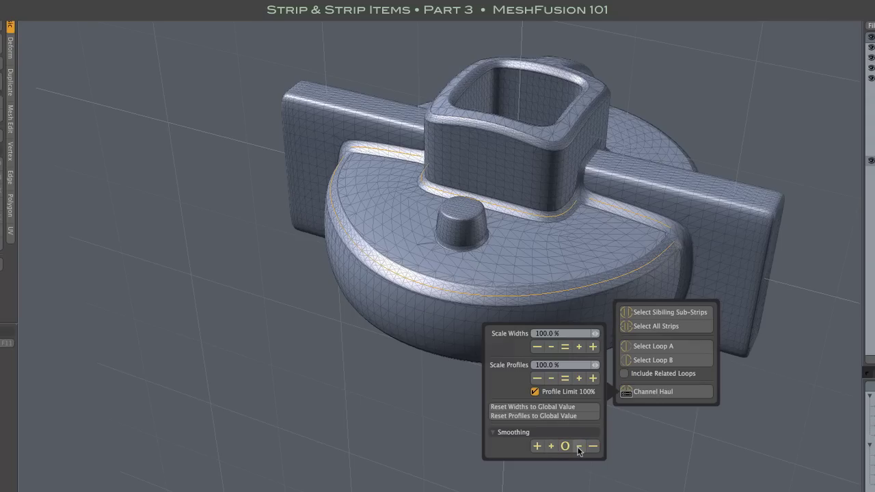
click(578, 448)
click(551, 447)
click(551, 447)
click(551, 447)
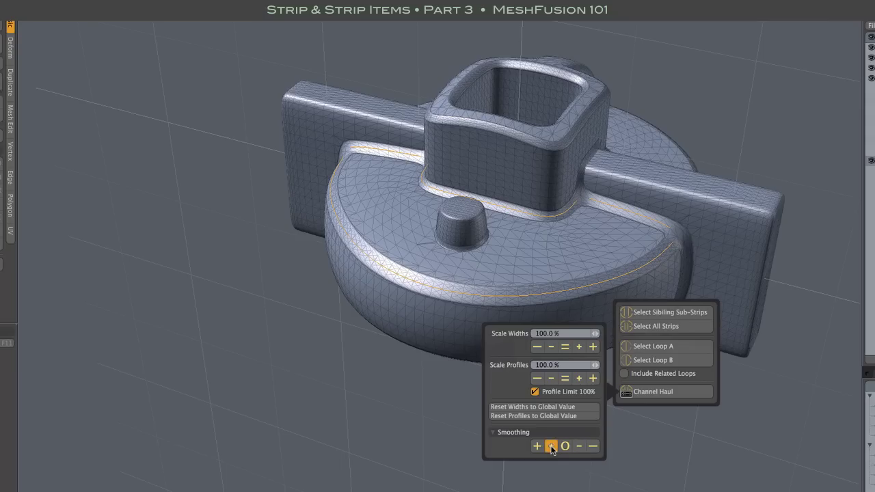
click(551, 447)
click(551, 447)
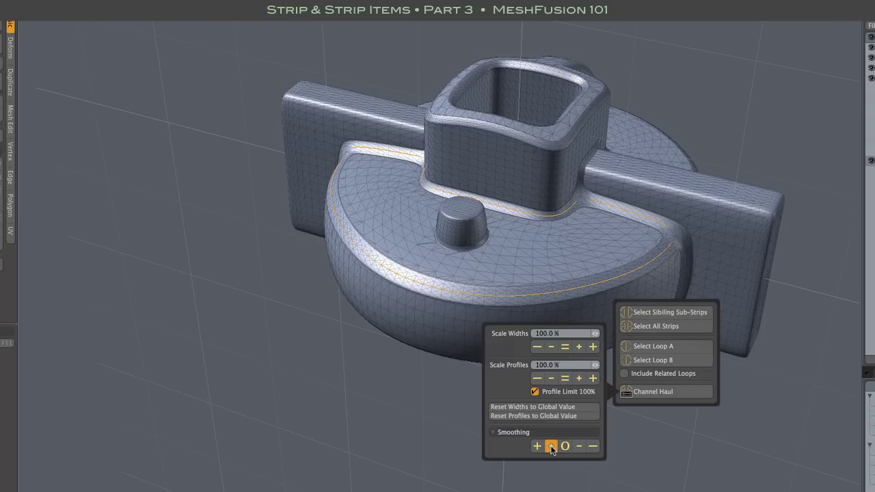
click(537, 446)
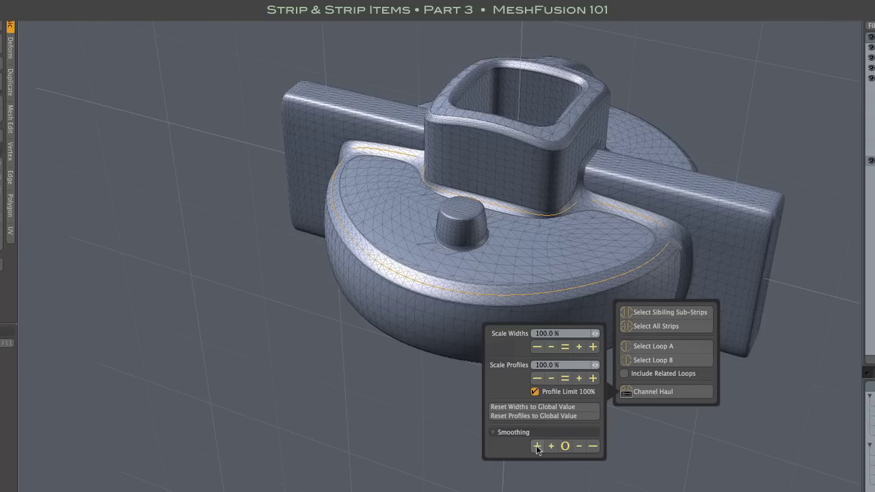
click(537, 446)
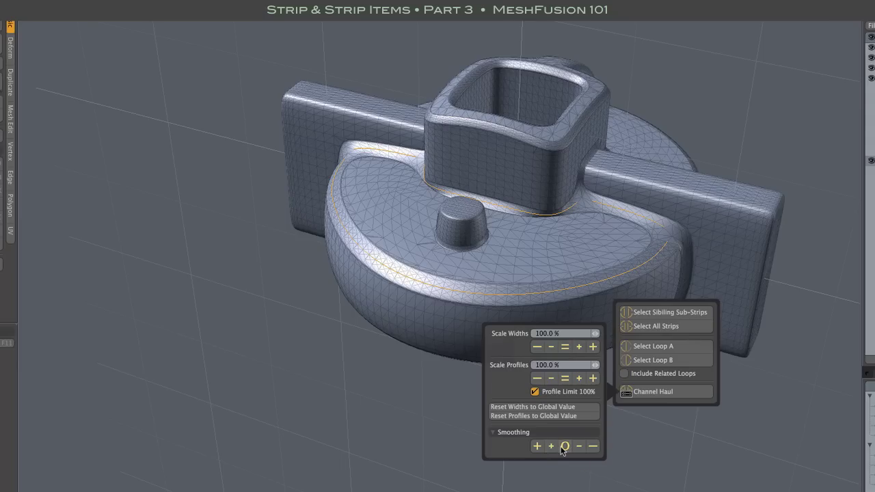
Reset the strip smoothing, then step it down, up slightly, up a large step and down again
click(564, 446)
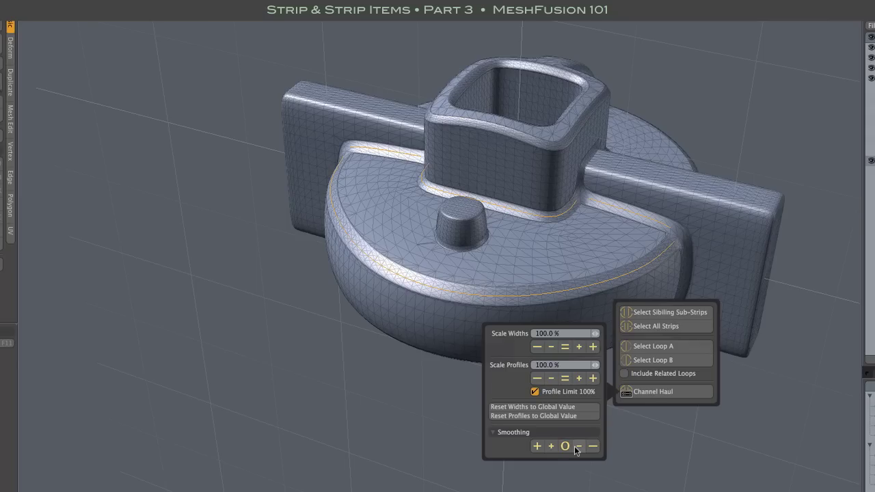
click(578, 448)
click(551, 448)
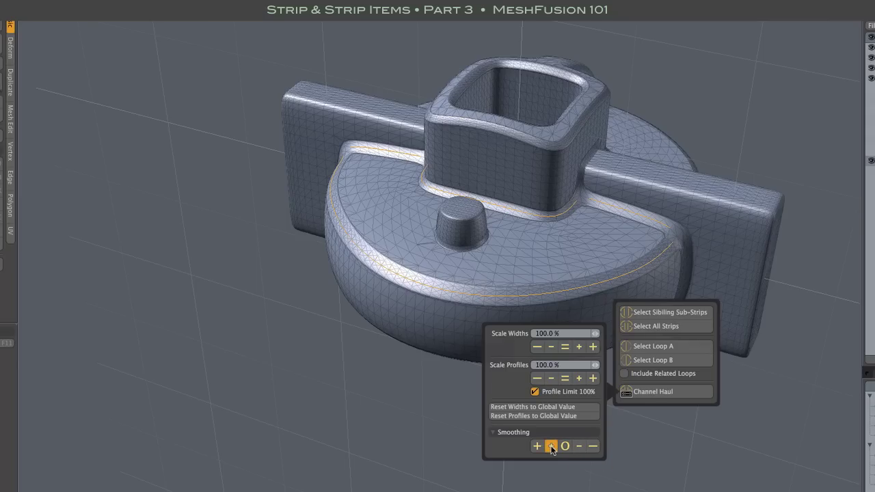
click(537, 448)
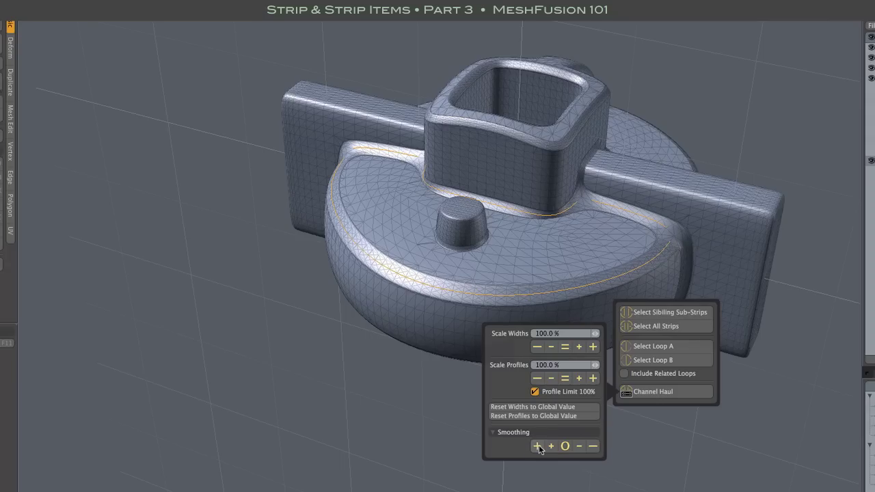
click(579, 447)
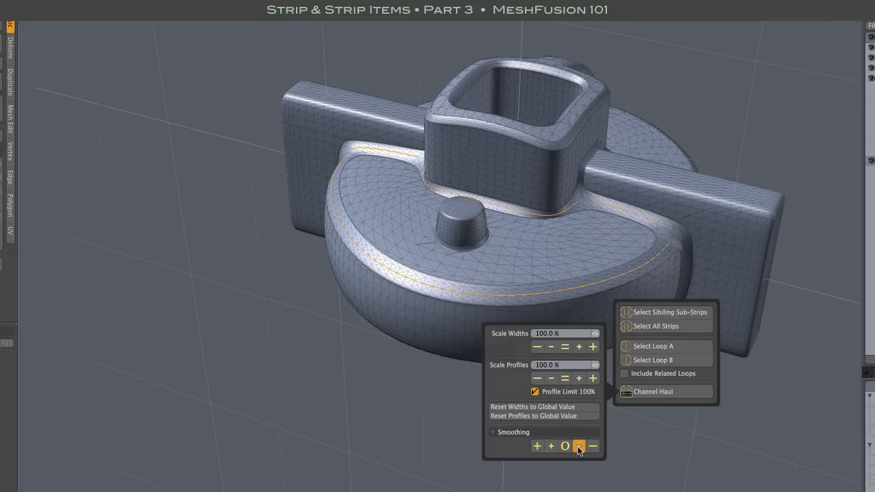